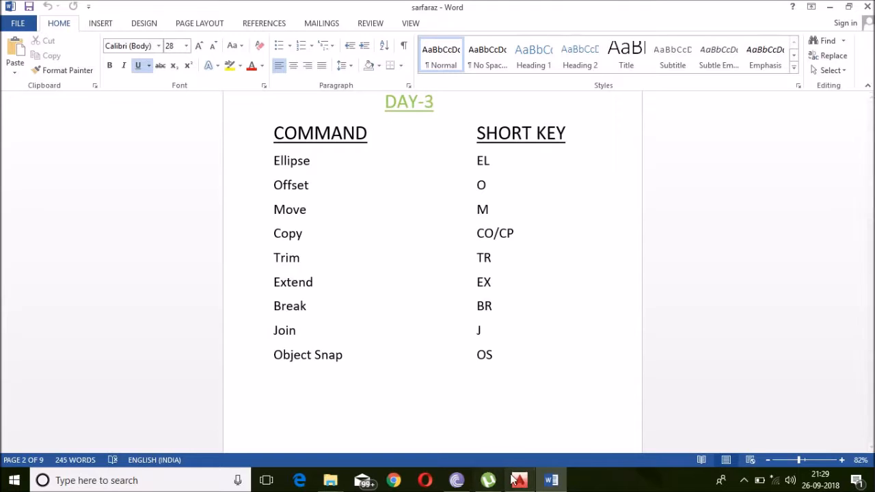
Switch to AutoCAD and toggle the drawing grid on and back off
click(517, 482)
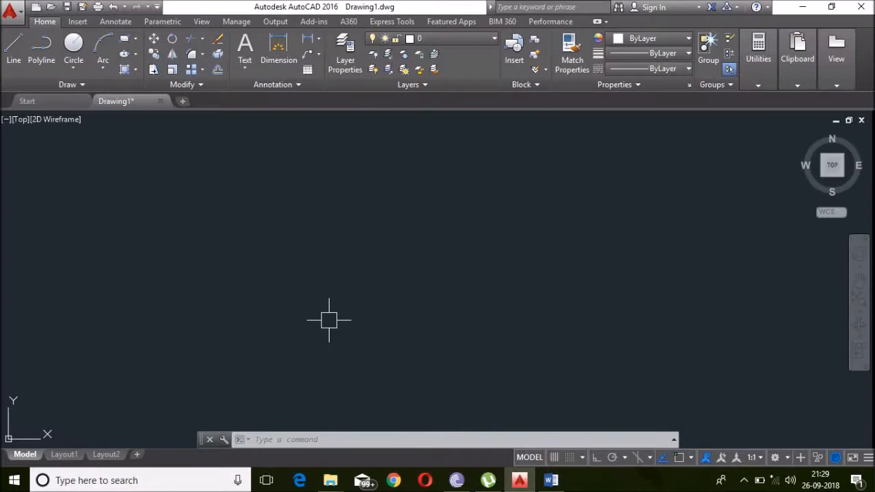
key(F7)
key(F7)
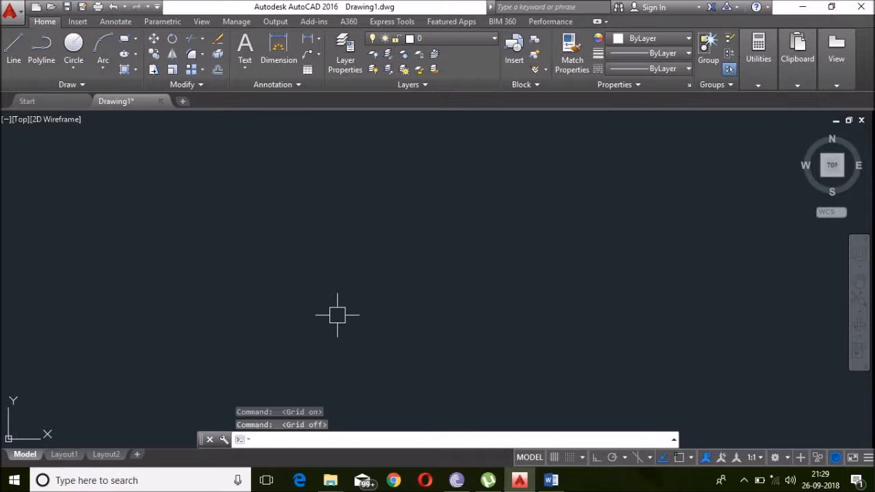
Draw a tall, narrow ellipse from a horizontal first axis, turning Ortho mode on while placing the axis
text(EL)
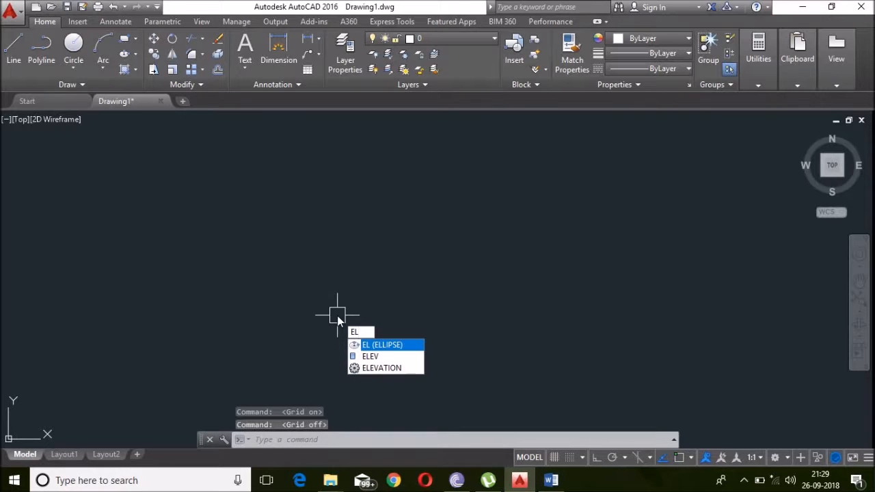
key(Return)
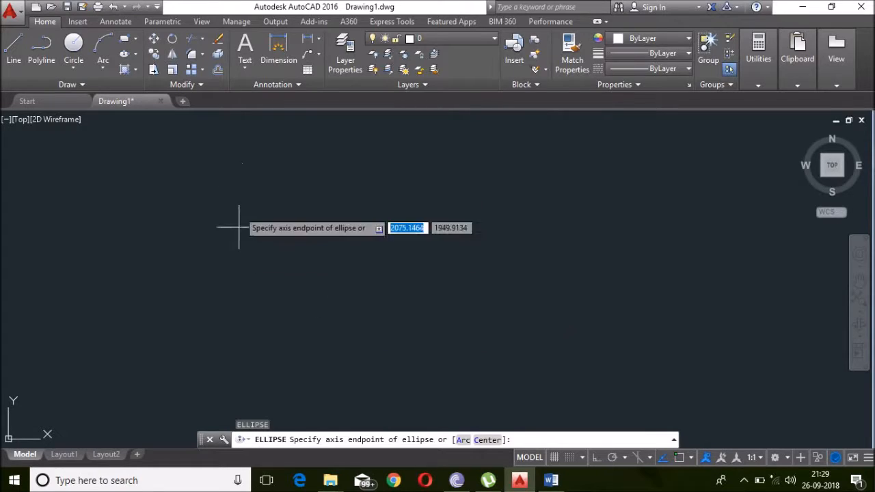
click(295, 249)
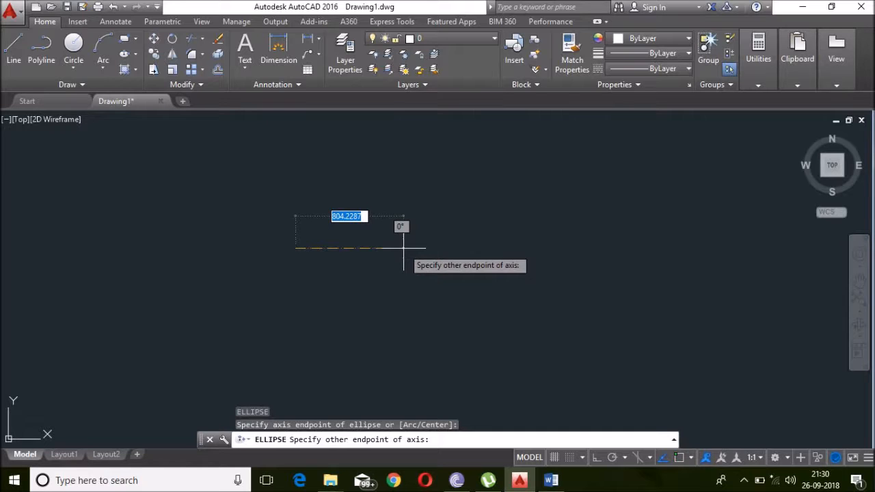
key(F8)
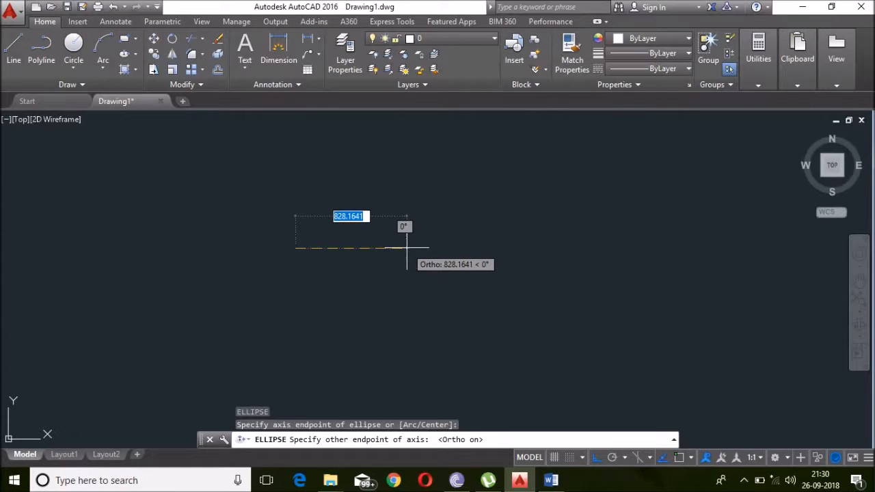
click(375, 248)
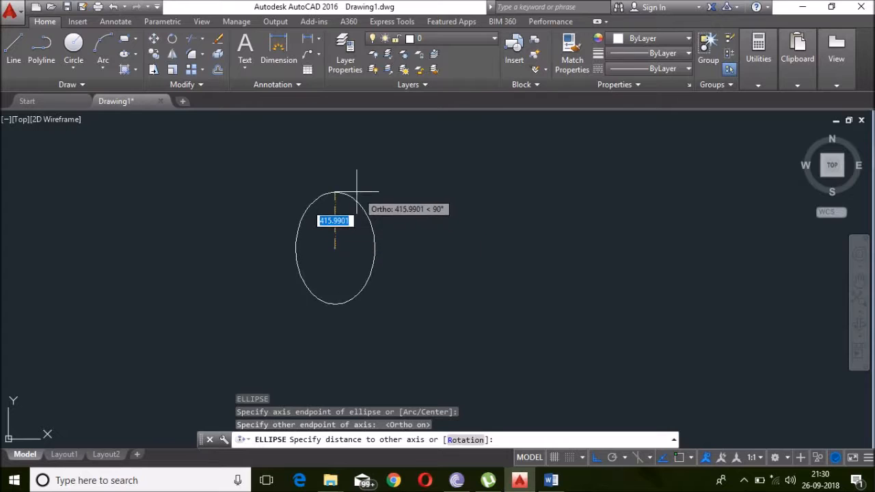
click(355, 139)
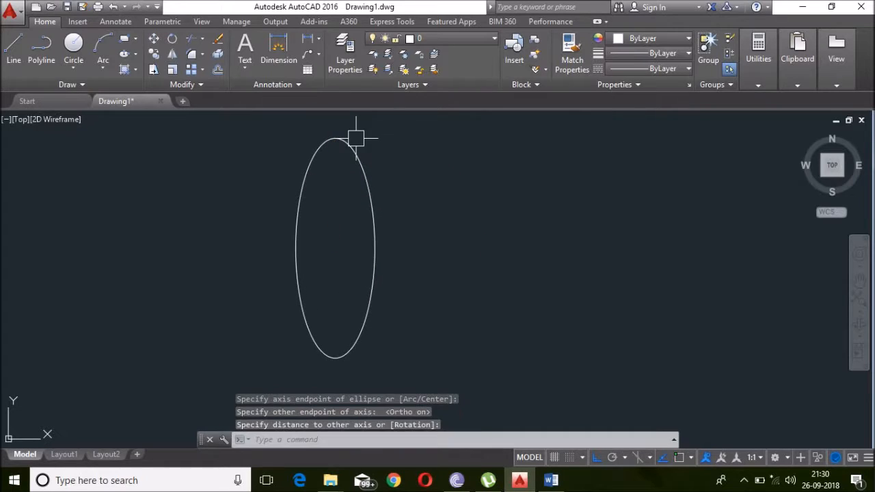
Draw a wide, flat ellipse to the right of the tall one, starting from a short vertical axis
text(el)
key(Return)
click(538, 207)
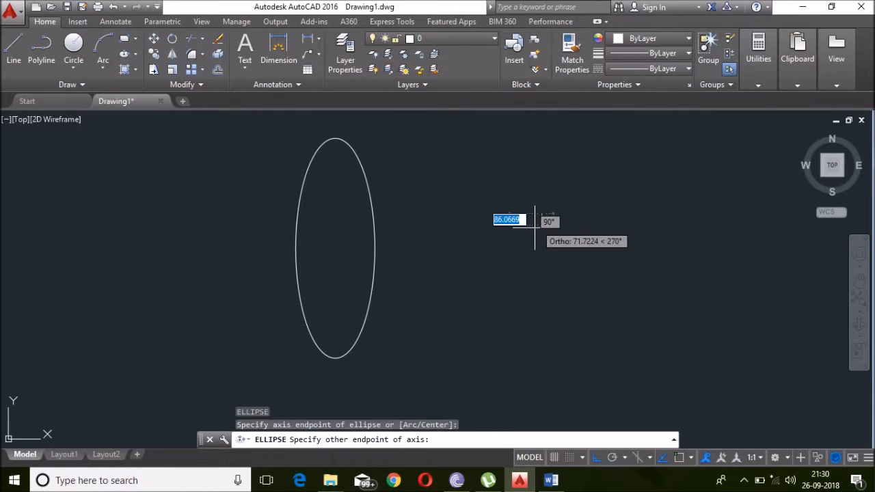
click(544, 291)
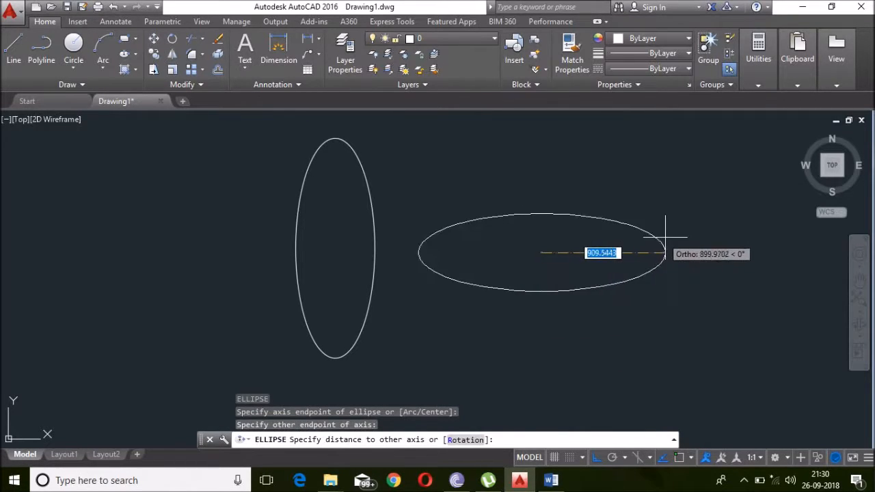
click(686, 238)
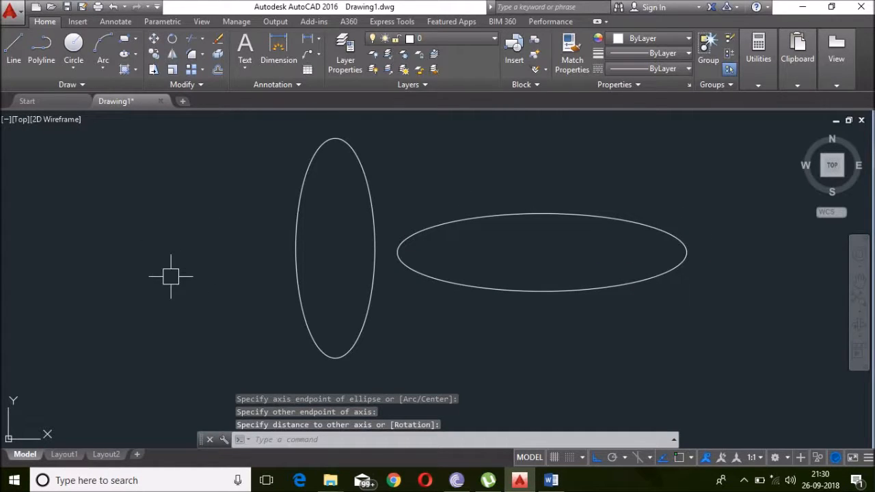
Draw an ellipse to the left of the tall one from a horizontal axis, with an other-axis distance of 800
text(el)
key(Return)
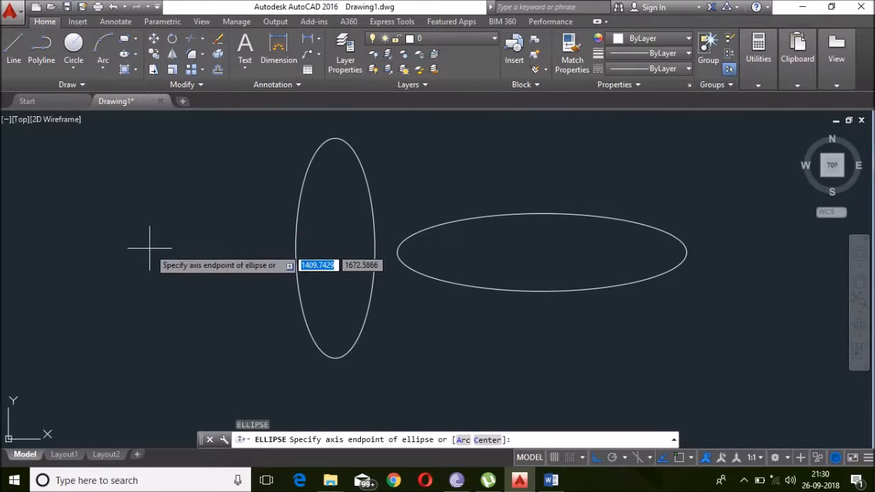
click(130, 231)
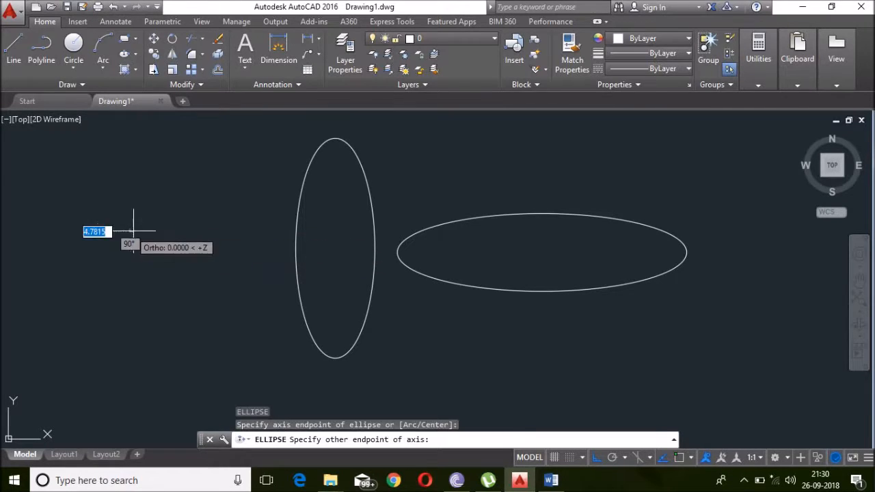
click(229, 236)
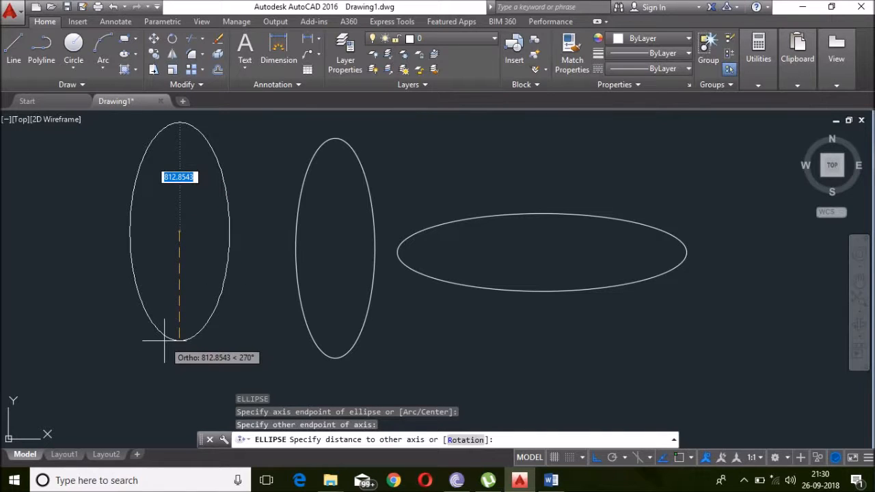
text(800)
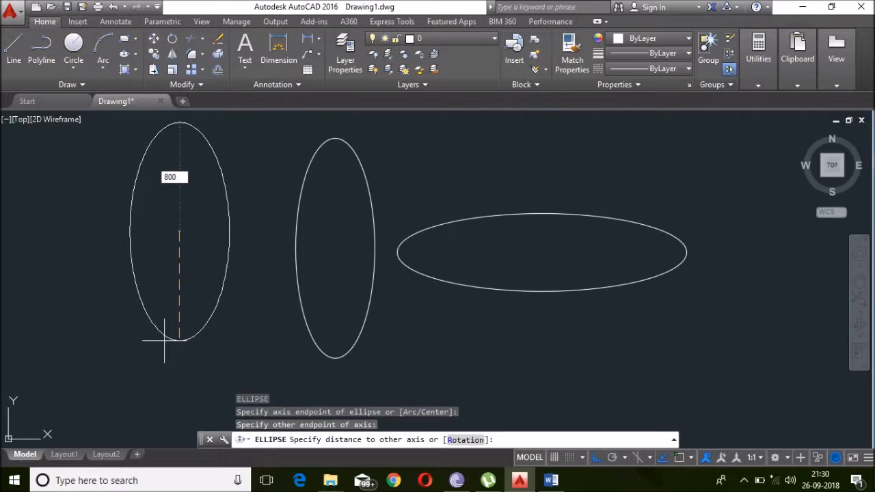
key(Return)
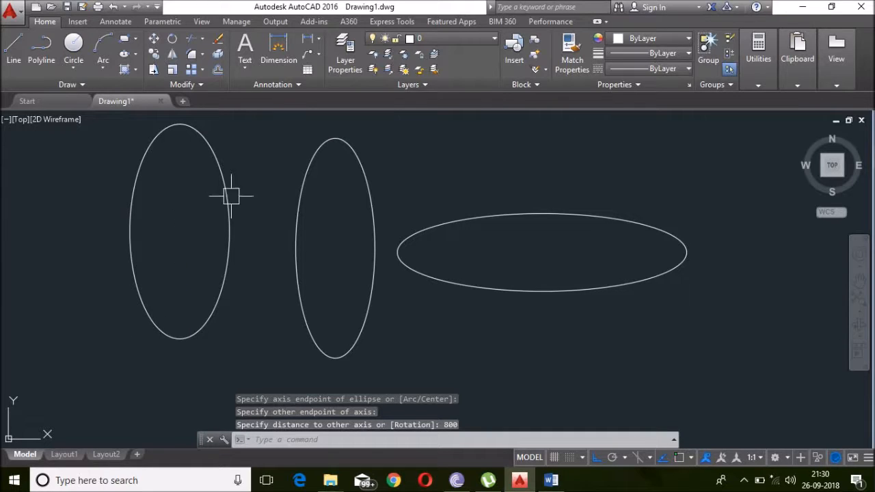
Draw an ellipse over the wide, flat one from a vertical axis, with an other-axis distance of 1000
click(550, 167)
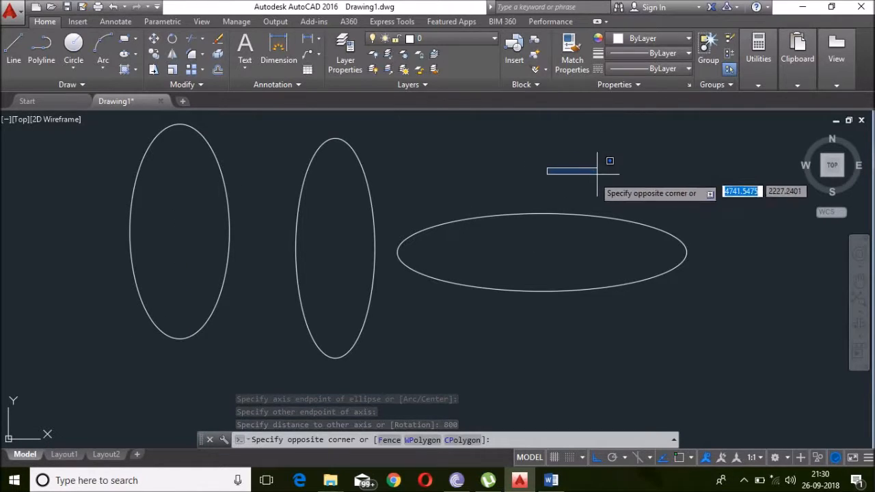
click(566, 181)
text(el)
key(Return)
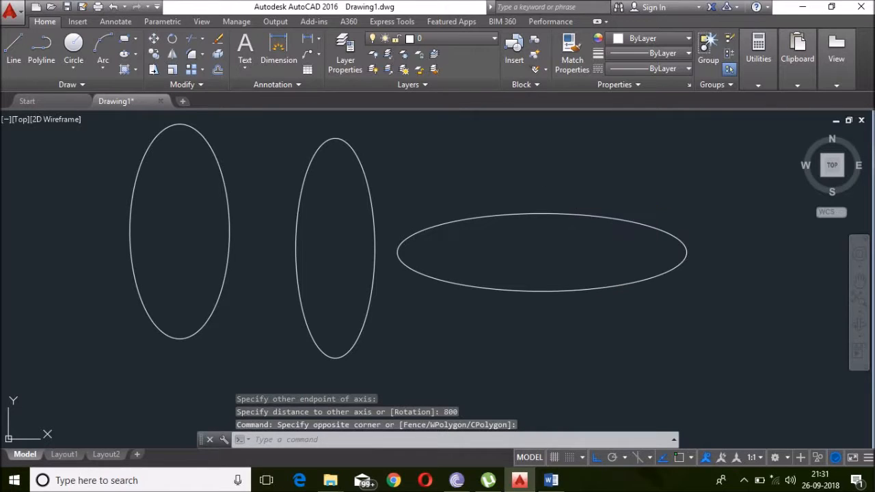
click(545, 175)
click(534, 350)
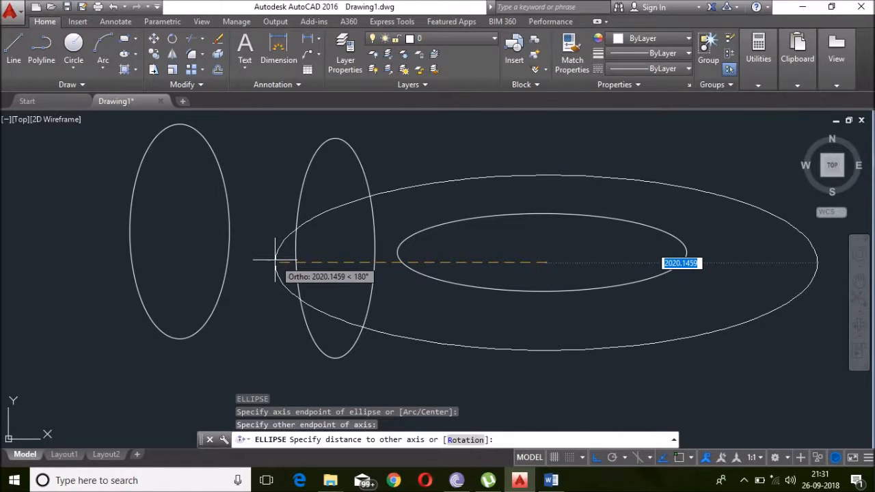
text(1000)
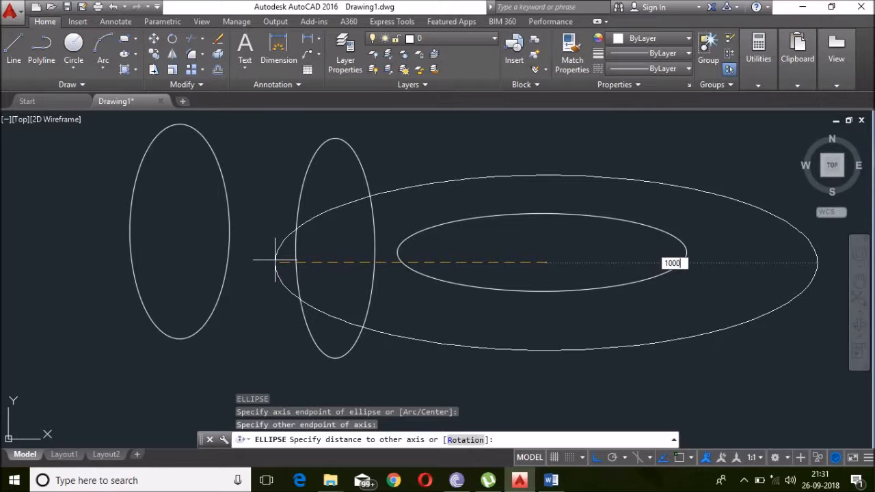
key(Return)
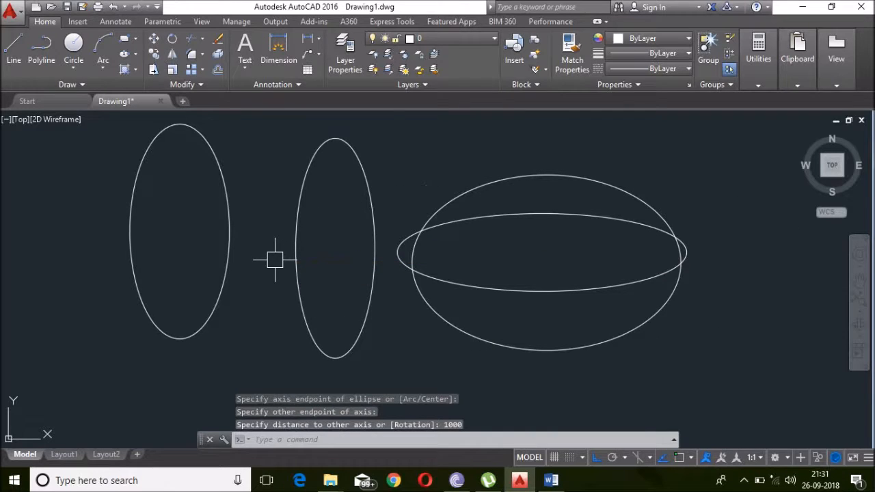
Erase all four ellipses from the drawing
scroll(512, 312, down, 5)
scroll(540, 294, up, 7)
scroll(539, 295, down, 3)
scroll(537, 294, up, 2)
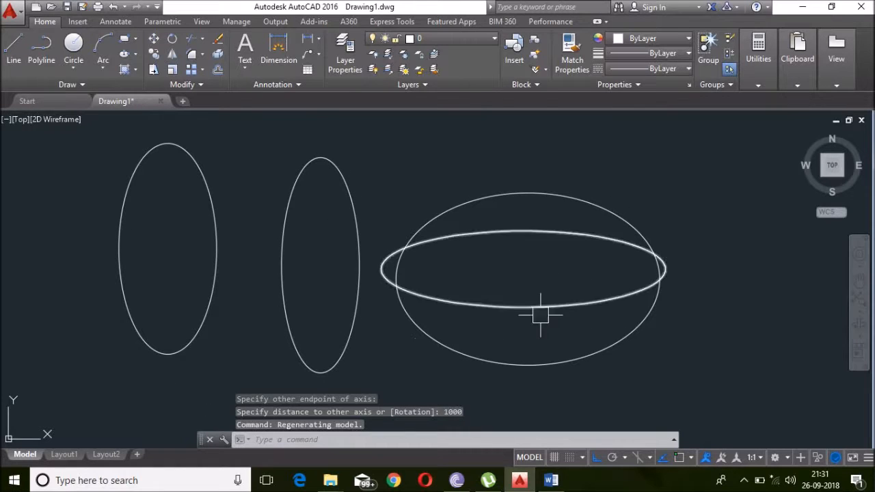
click(715, 140)
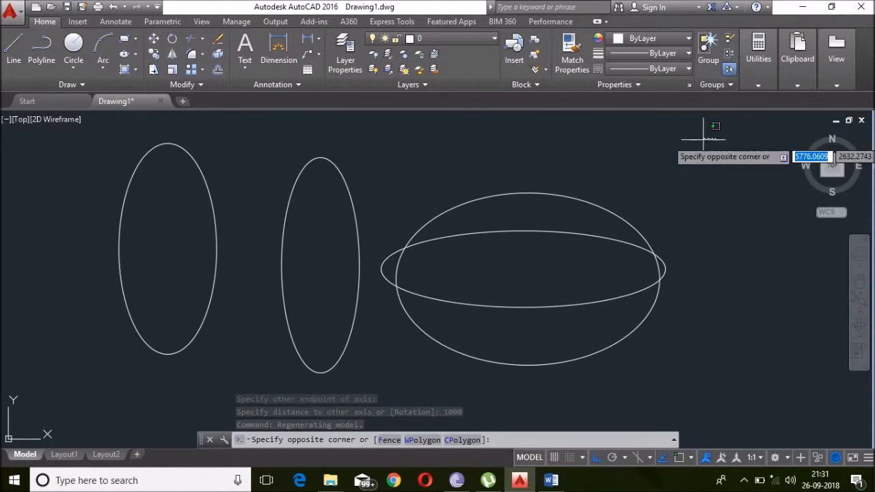
click(81, 363)
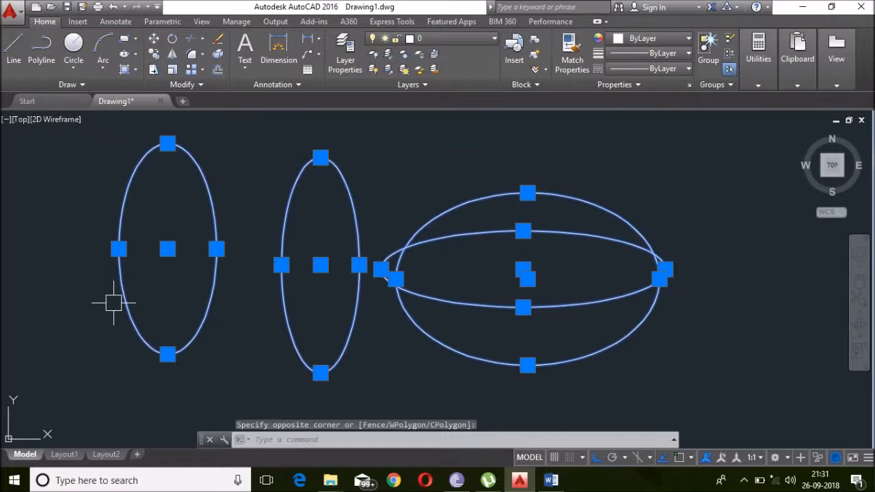
text(e)
key(Return)
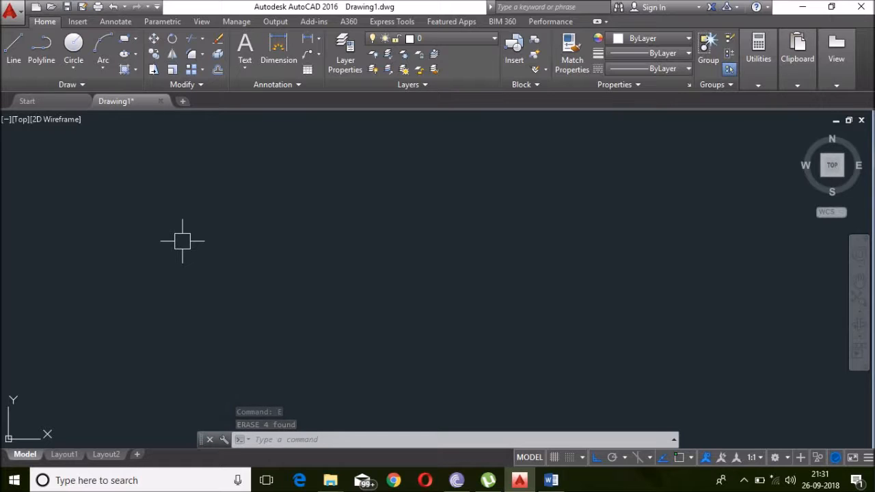
Check the Day-3 command and short key list in Word, and return to AutoCAD
click(551, 480)
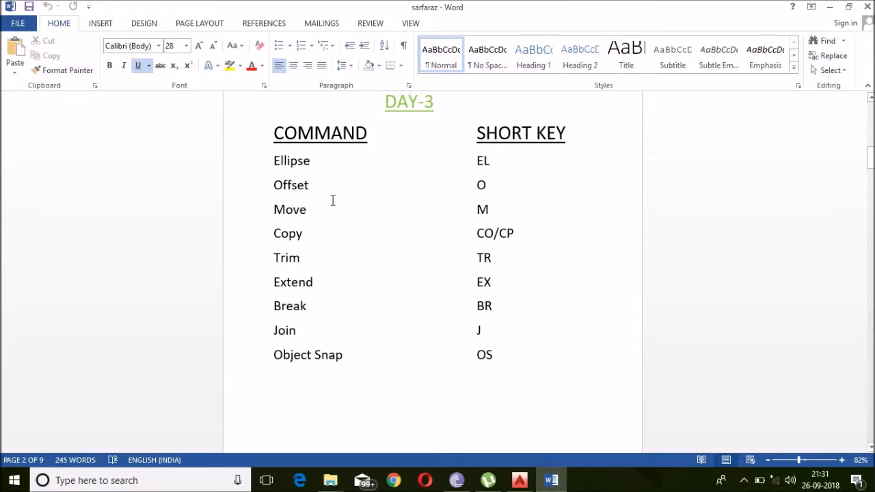
scroll(332, 200, up, 2)
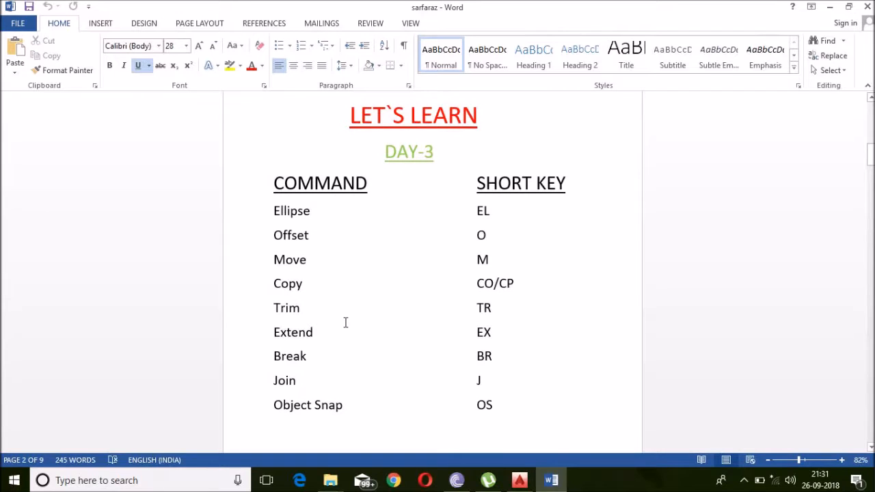
click(520, 480)
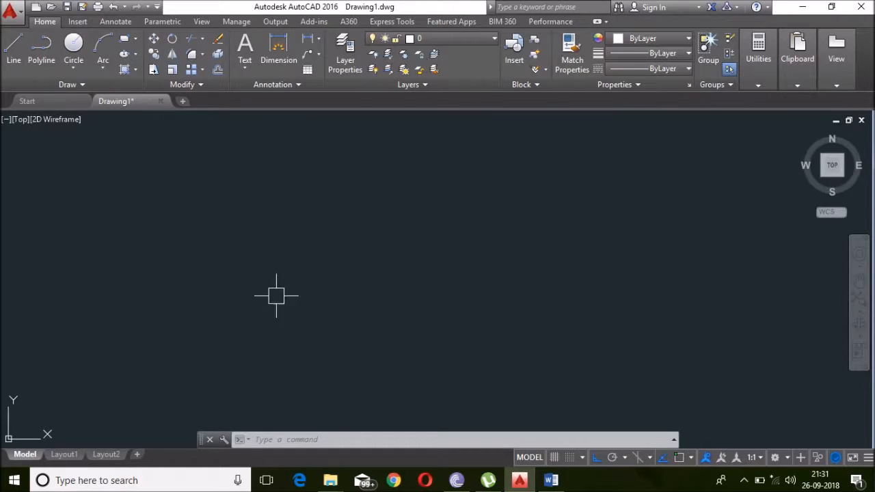
Draw a single vertical line in the left part of the empty drawing
text(l)
key(Return)
click(206, 213)
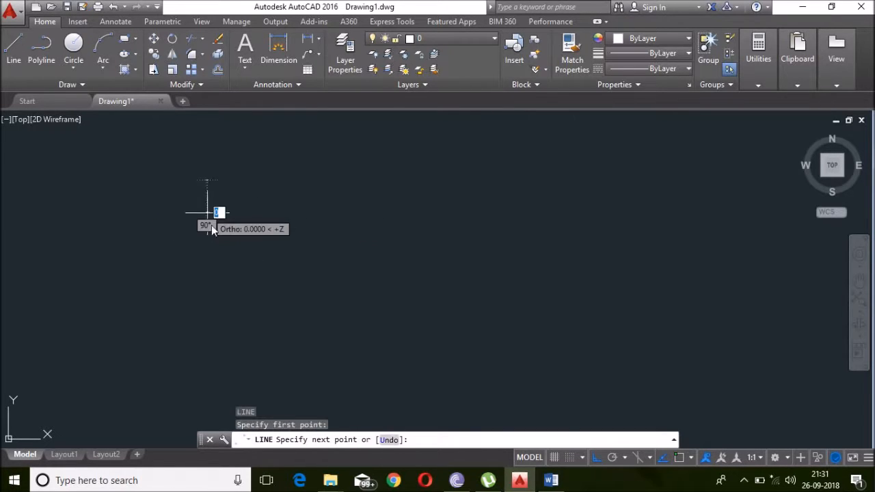
click(265, 348)
key(Escape)
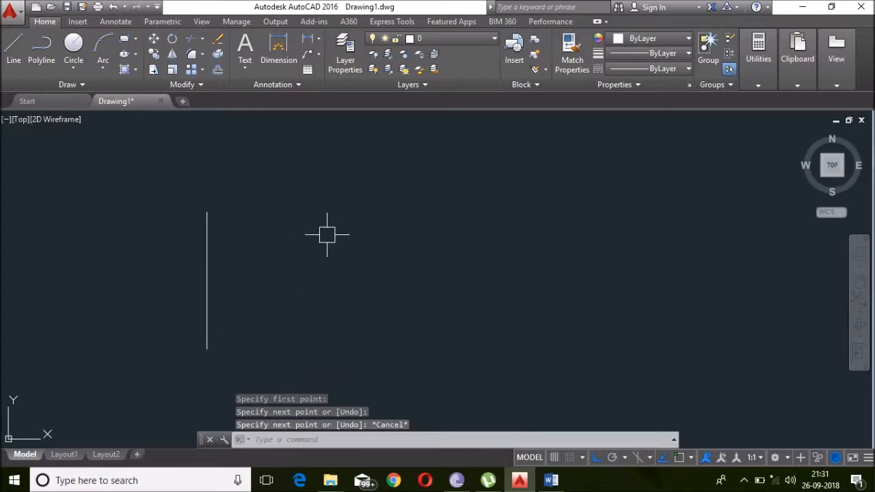
Draw a slightly wide rectangle to the right of the vertical line
text(rec)
key(Return)
click(299, 198)
click(402, 289)
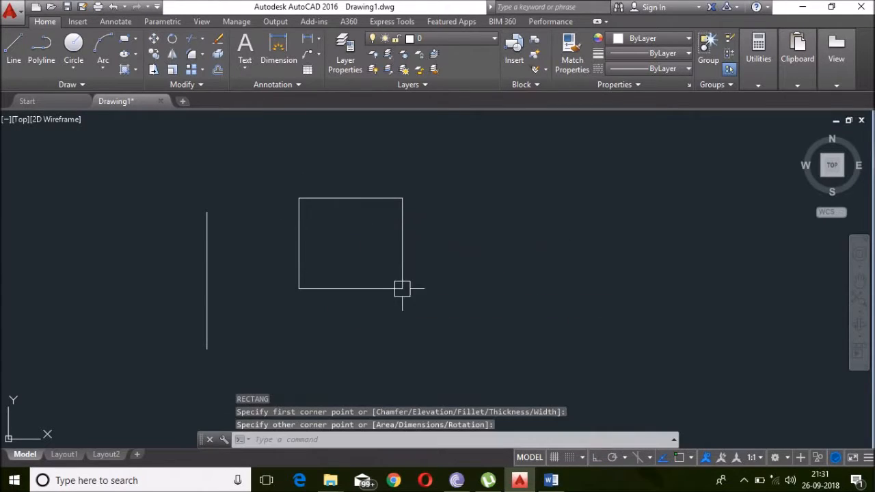
Draw a circle with a radius of about 190 to the right of the rectangle
text(c)
key(Return)
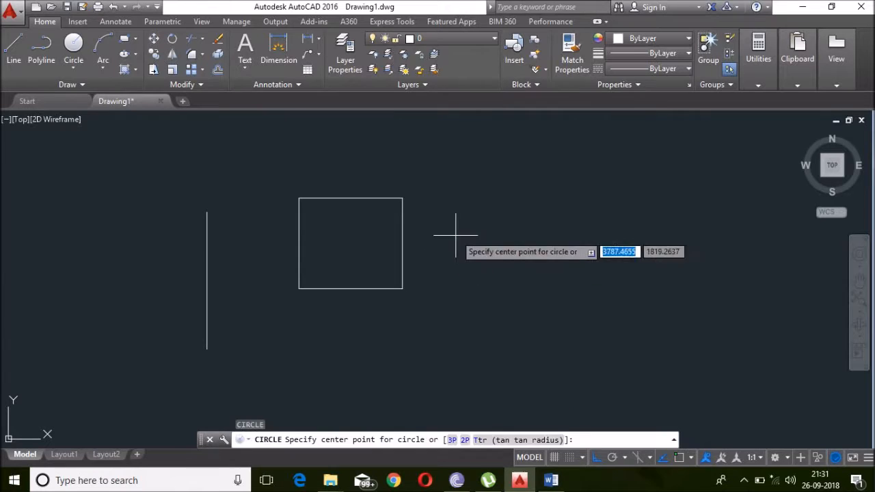
click(475, 207)
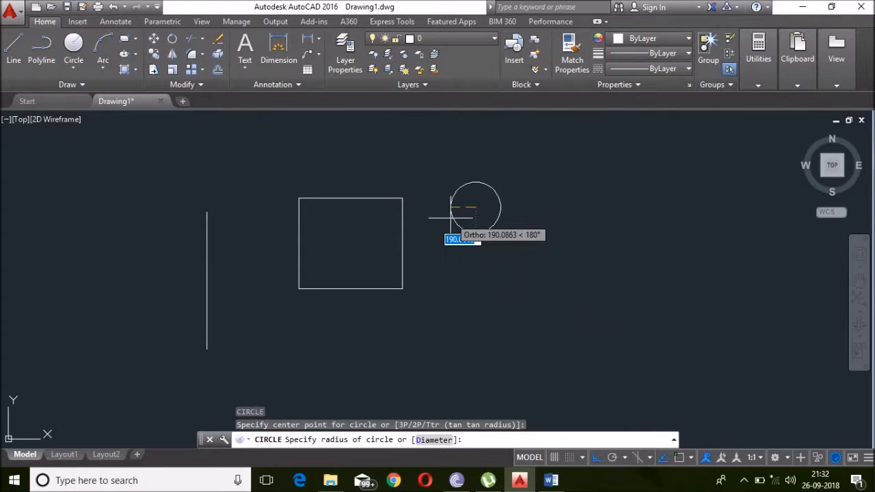
key(Return)
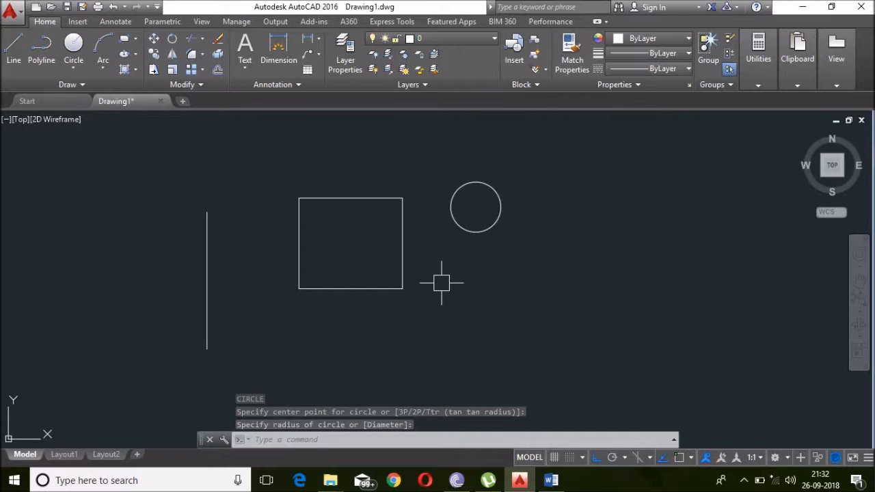
Offset the rectangle outward by a distance of 500
text(o)
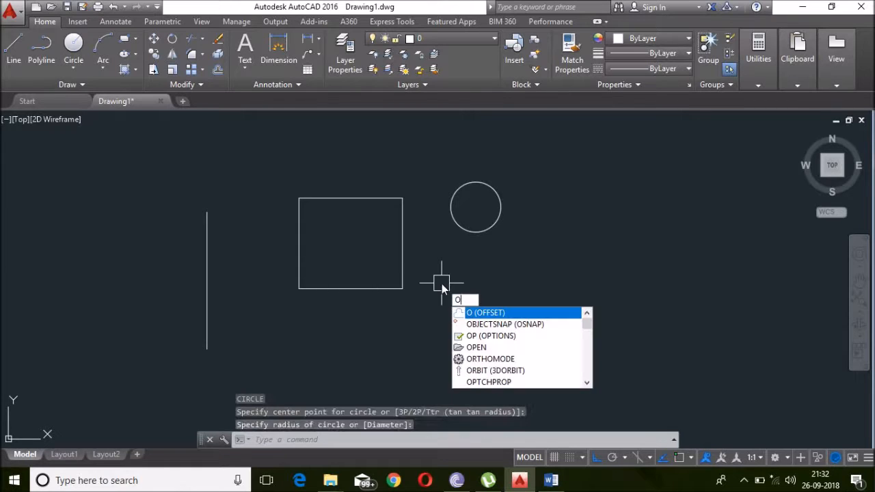
key(Return)
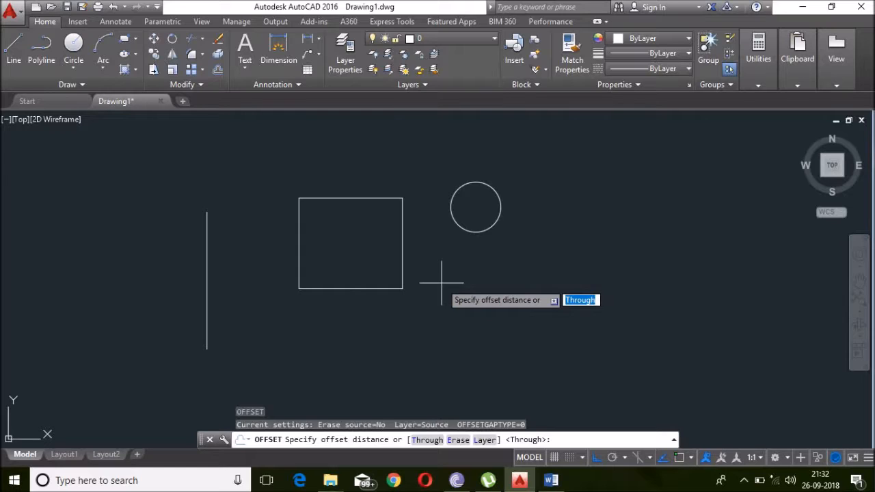
text(1000)
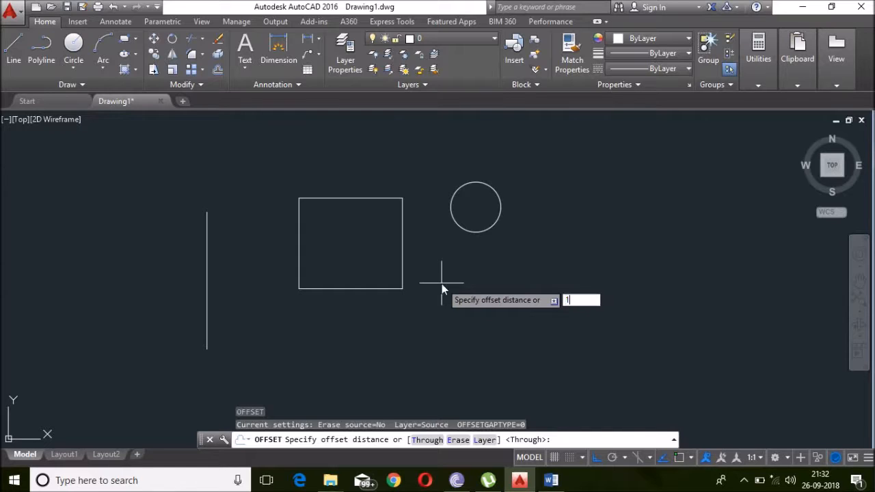
key(BackSpace)
key(BackSpace)
key(BackSpace)
text(5000)
key(Return)
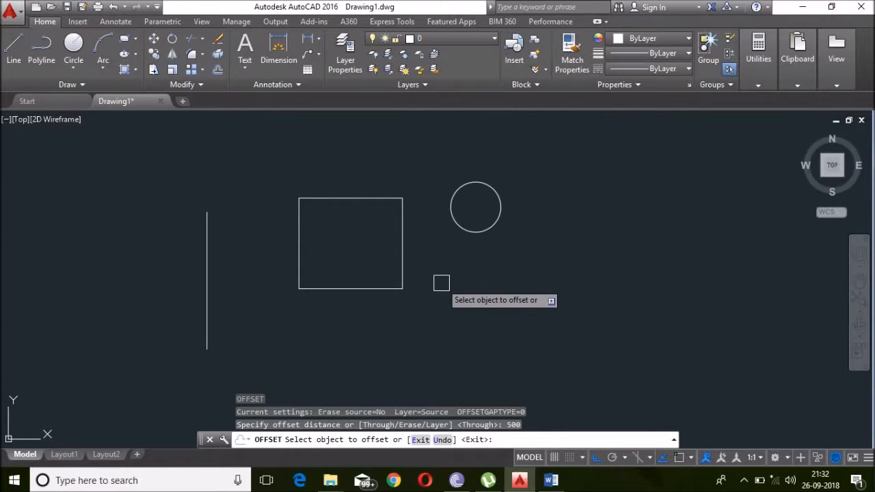
click(373, 288)
click(374, 288)
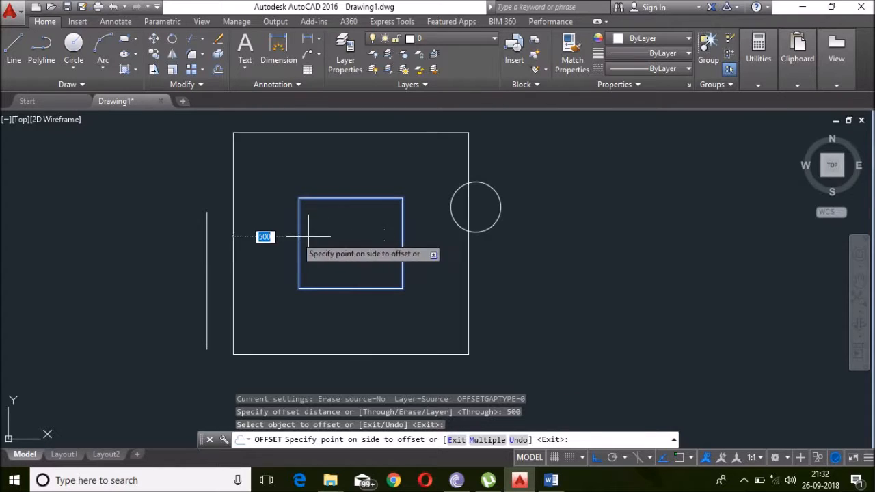
click(486, 337)
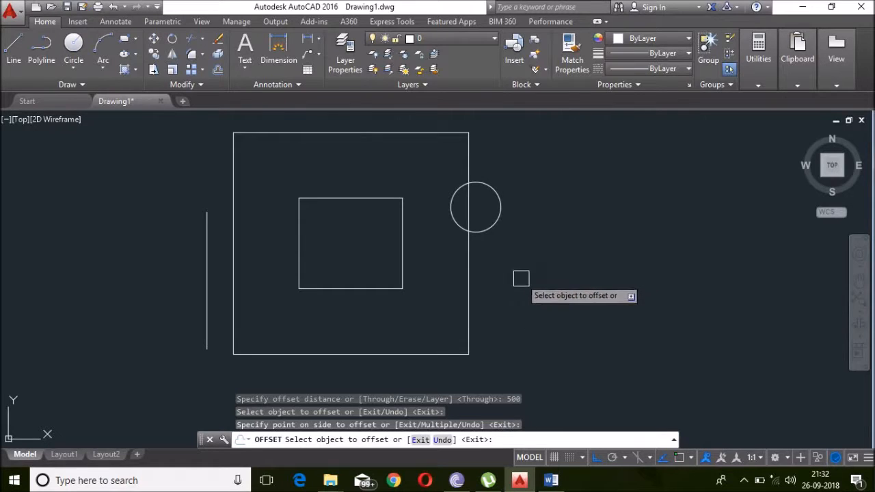
Offset the outer rectangle with the Multiple option, adding eight more concentric rectangles outward at 500 spacing
click(469, 292)
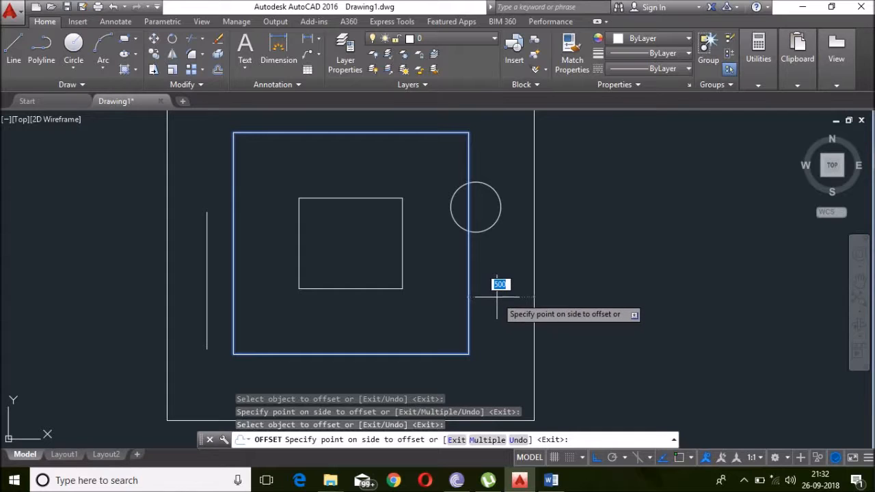
key(Return)
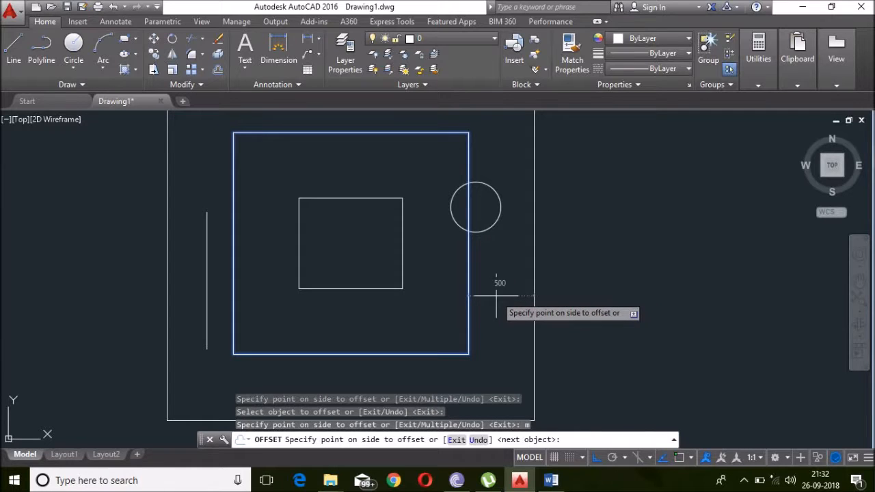
click(619, 281)
click(668, 273)
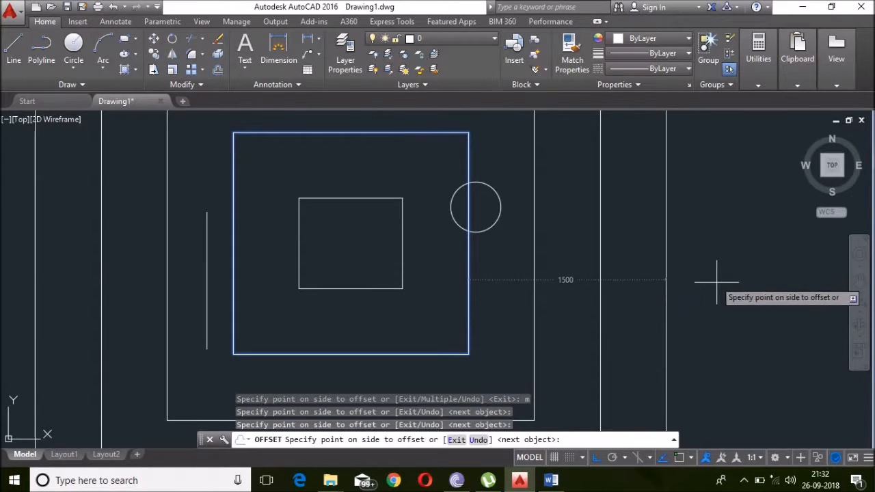
scroll(719, 301, down, 8)
click(517, 296)
click(508, 312)
click(508, 315)
click(506, 317)
scroll(585, 294, down, 1)
scroll(623, 292, up, 9)
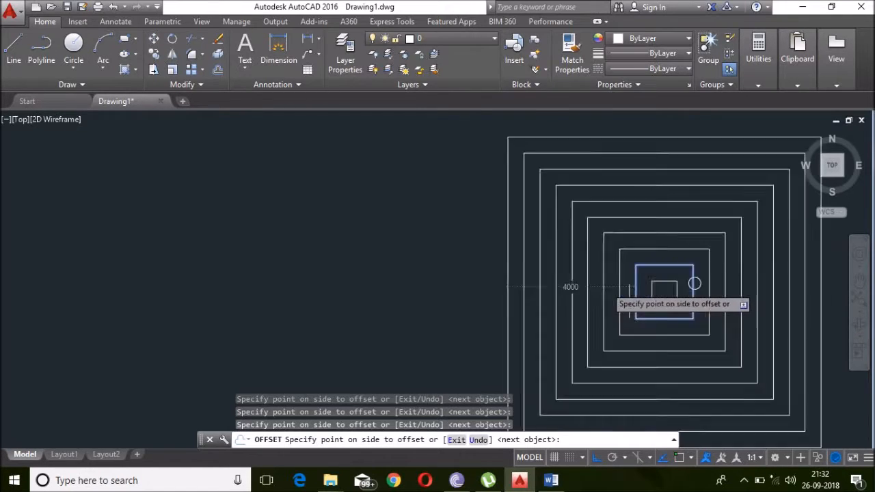
scroll(624, 291, down, 6)
scroll(623, 292, up, 8)
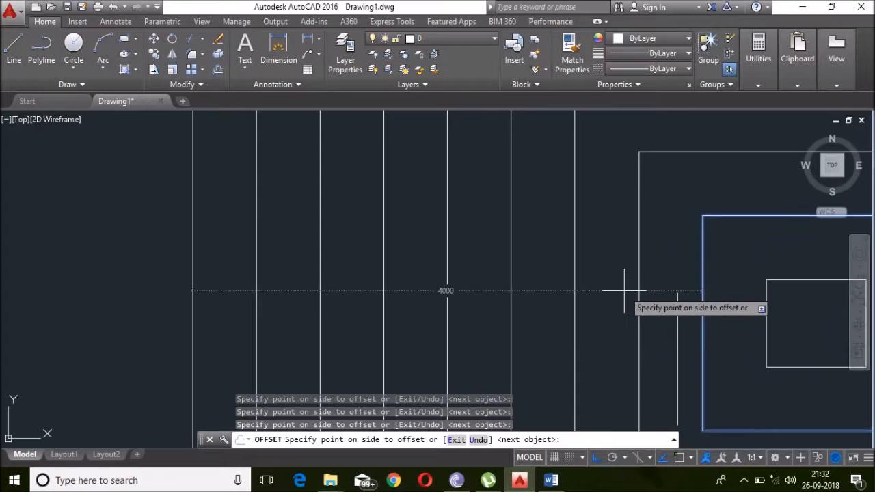
scroll(623, 292, down, 2)
scroll(619, 287, down, 3)
scroll(618, 287, up, 4)
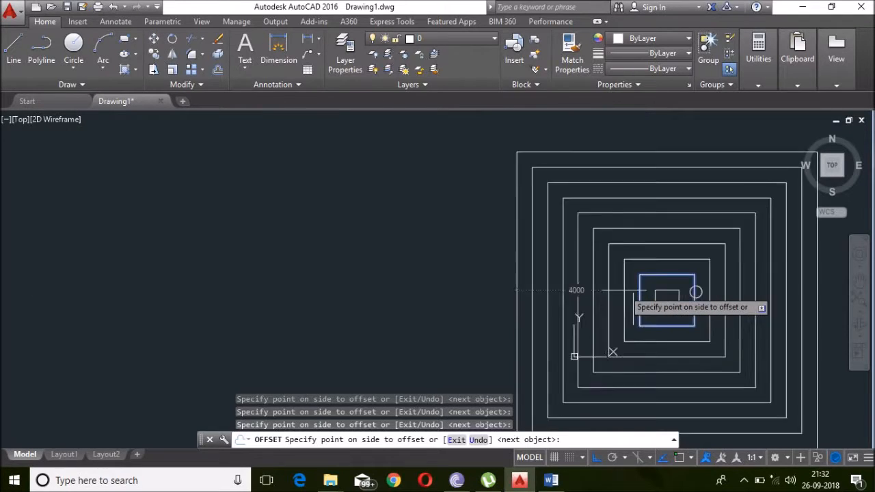
scroll(618, 287, down, 3)
click(488, 273)
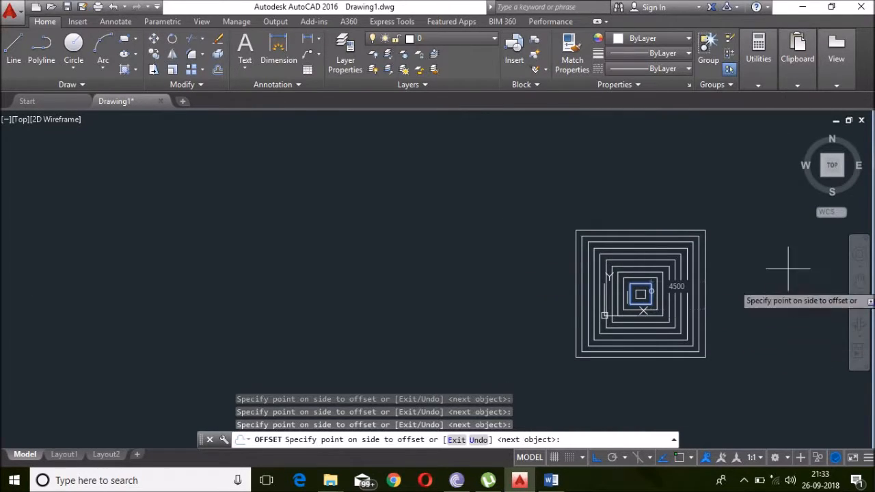
key(Escape)
Erase all the objects in the drawing, including the nested rectangles, the line and the circle
click(755, 228)
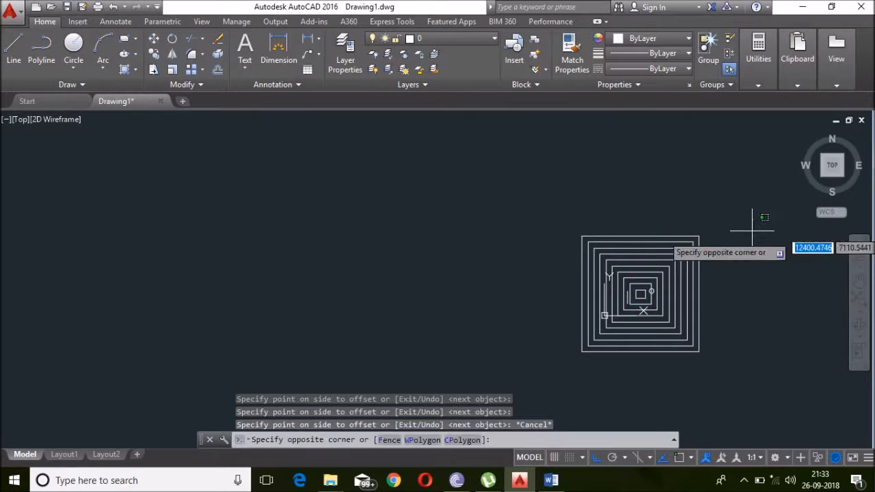
click(509, 378)
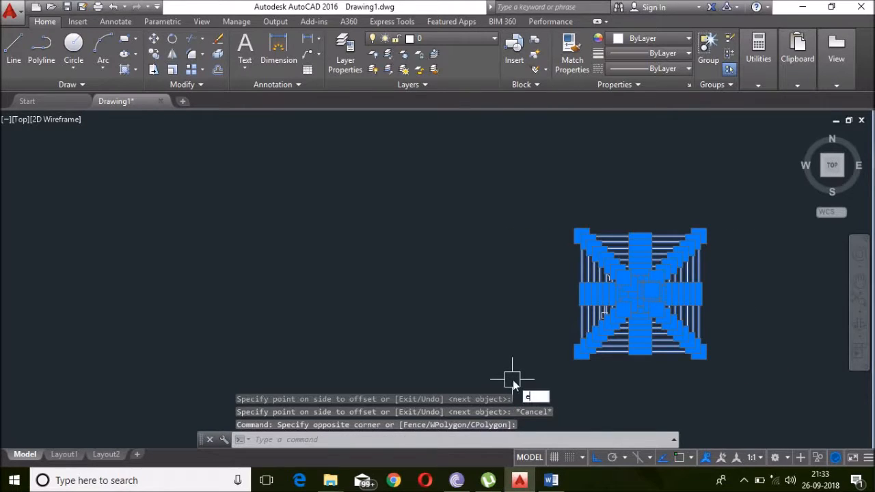
key(Return)
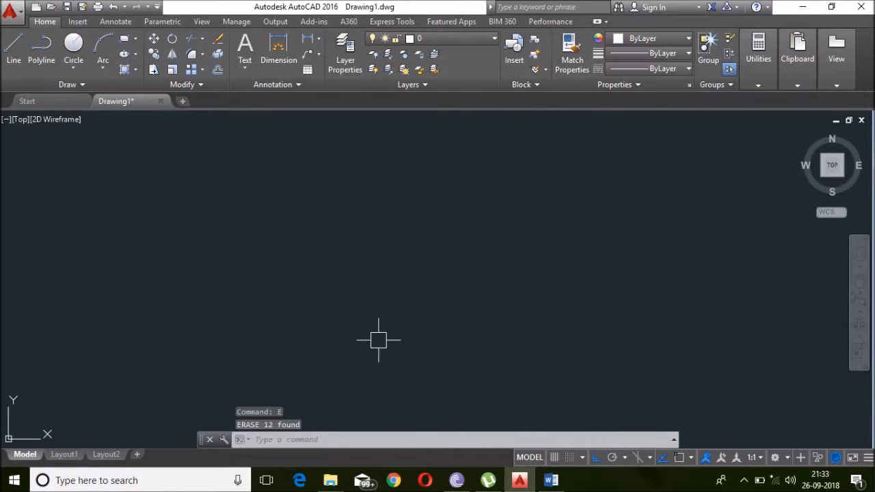
Draw a circle with a radius of about 17.5 near the middle of the empty drawing
text(c)
key(Return)
click(395, 227)
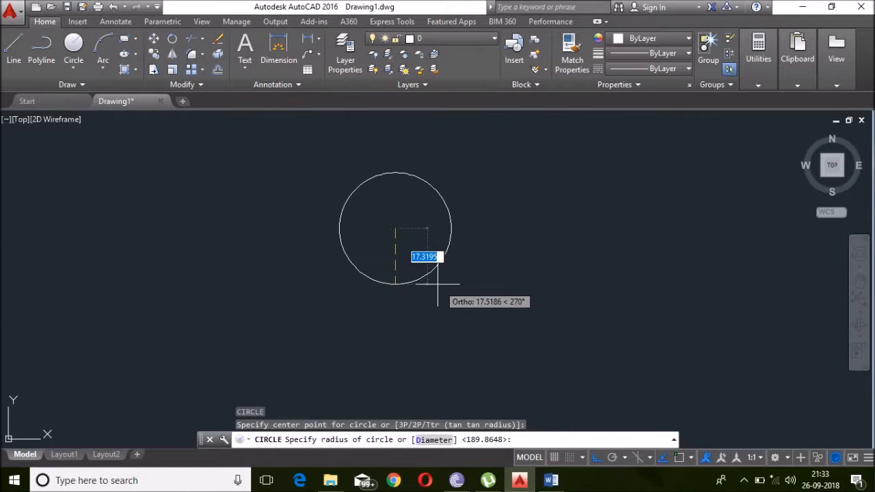
click(437, 284)
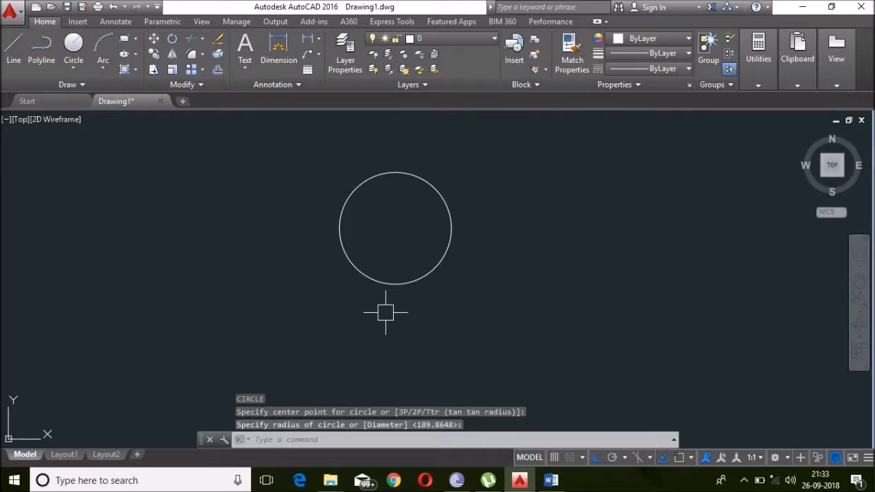
Offset the circle outward by a distance of 100
text(o)
key(Return)
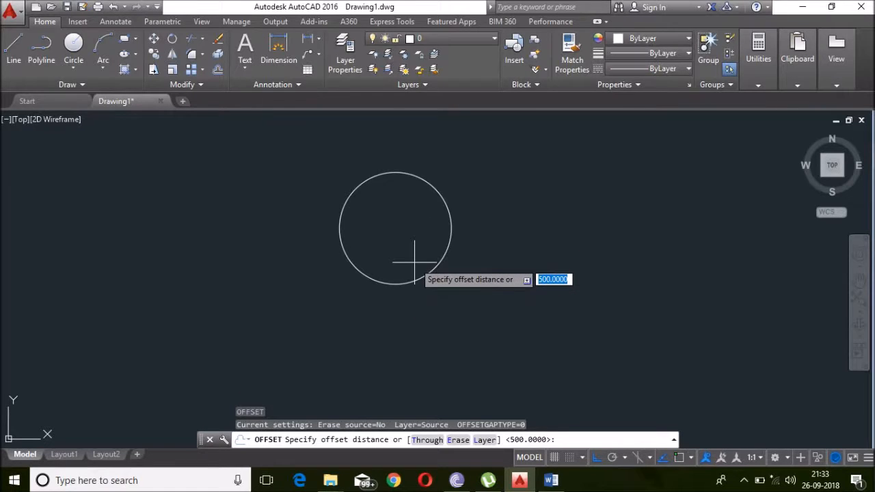
key(Return)
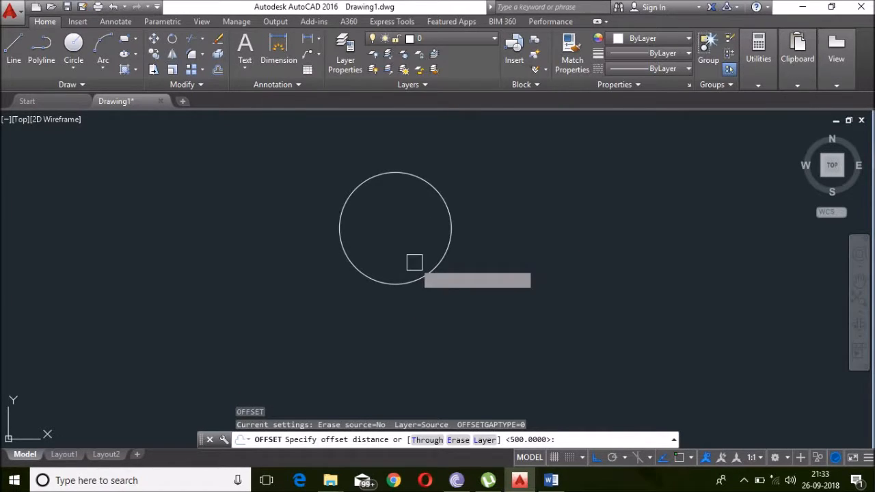
click(432, 263)
scroll(421, 258, down, 7)
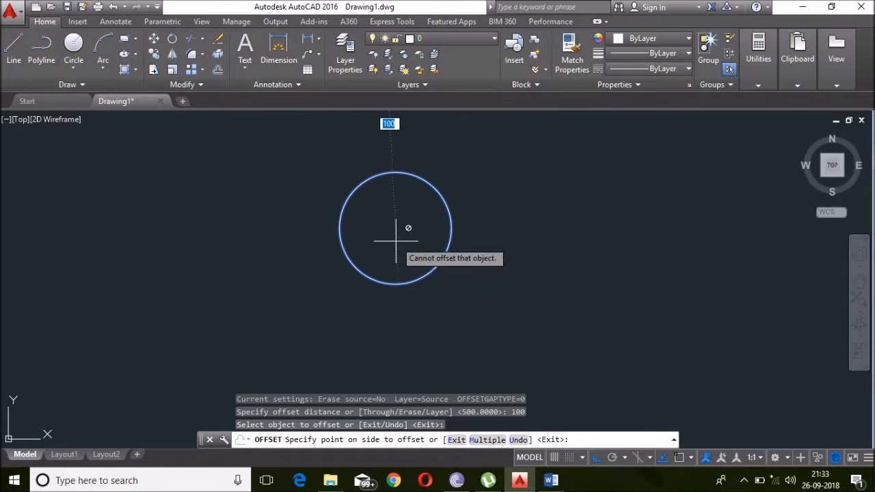
scroll(396, 260, up, 5)
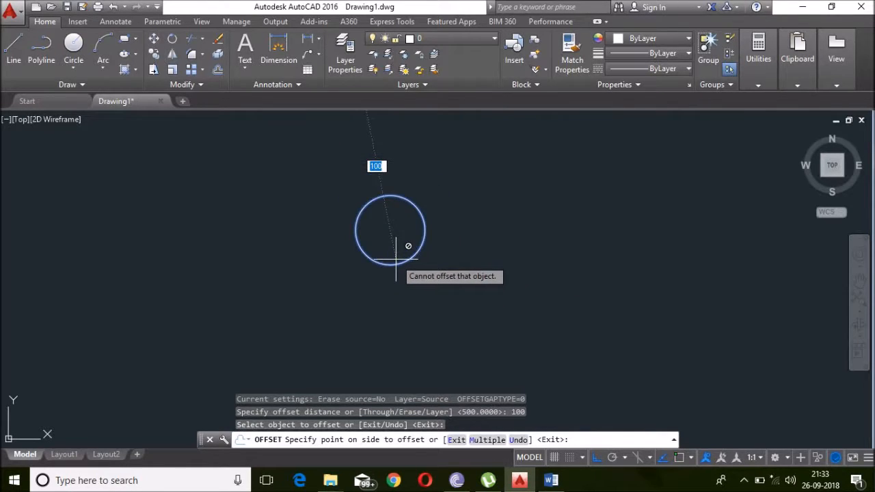
scroll(395, 260, down, 2)
scroll(395, 260, up, 6)
scroll(396, 259, down, 3)
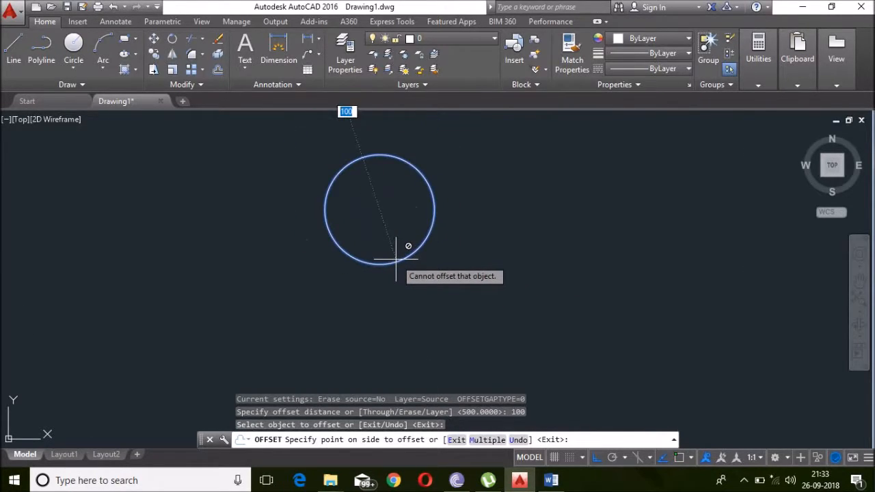
scroll(410, 303, down, 7)
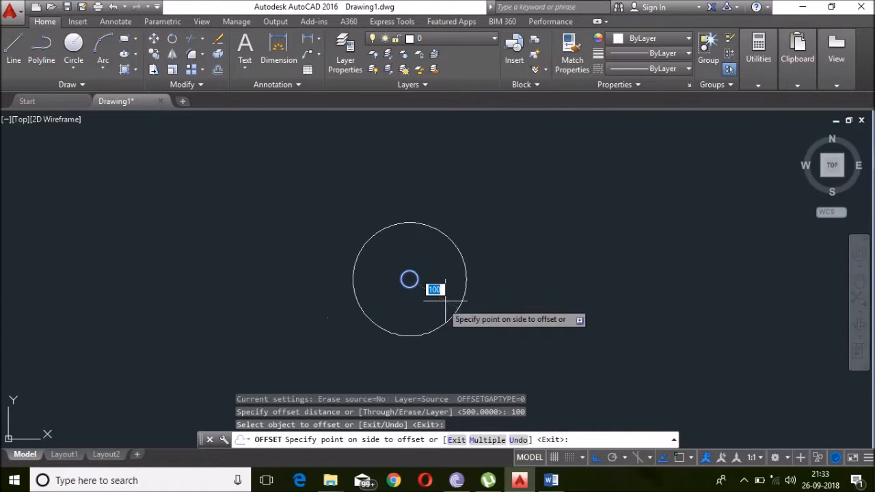
click(445, 300)
Add two more concentric circles by offsetting the outermost circle outward by 100 each time
click(468, 280)
click(527, 283)
click(513, 278)
click(542, 270)
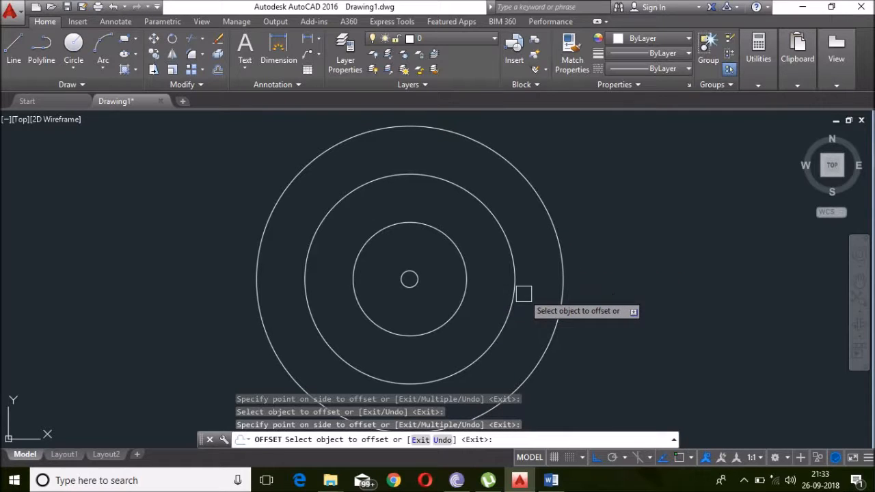
key(Escape)
key(Escape)
Erase all the concentric circles from the drawing
click(651, 129)
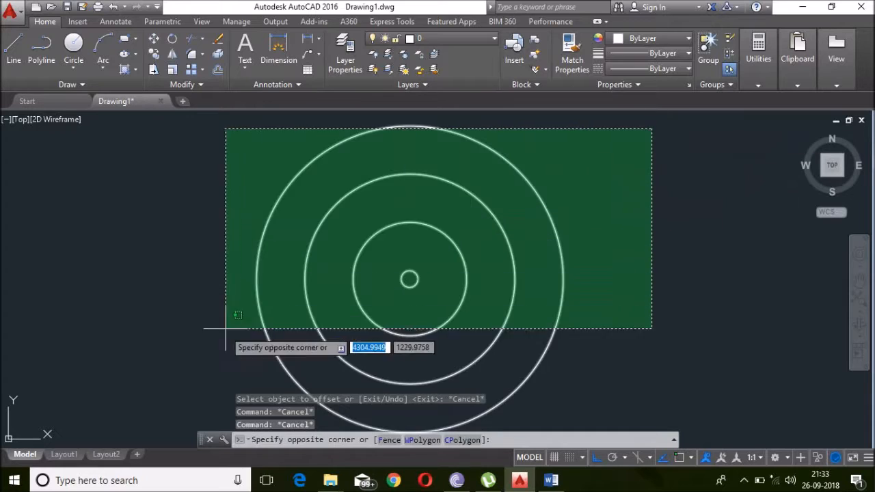
click(206, 360)
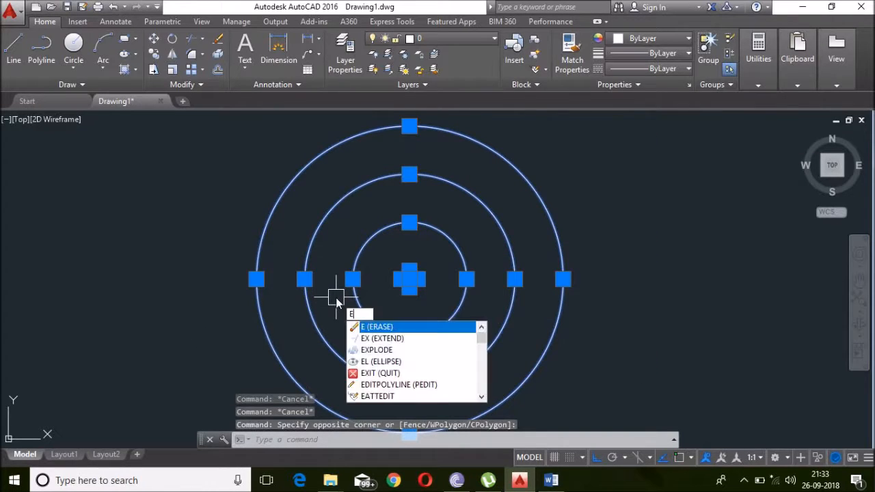
key(Return)
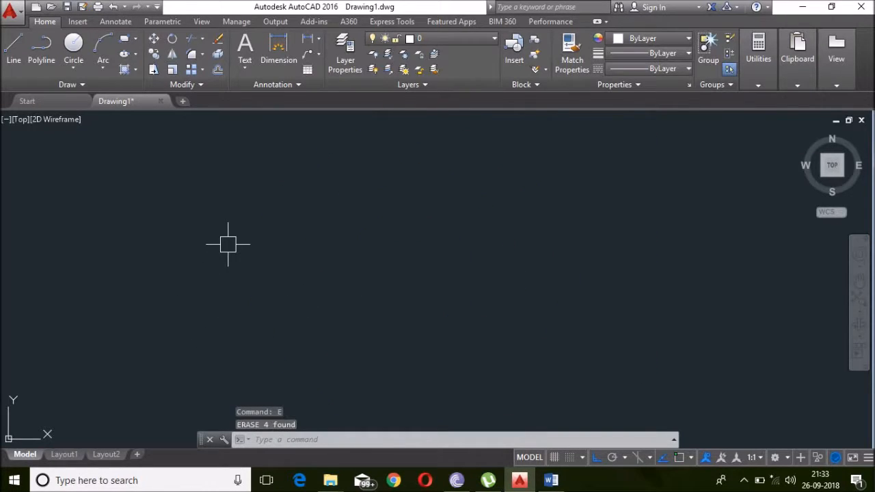
Draw a single vertical line in the left part of the empty drawing with the Line command
text(l)
key(Return)
click(244, 209)
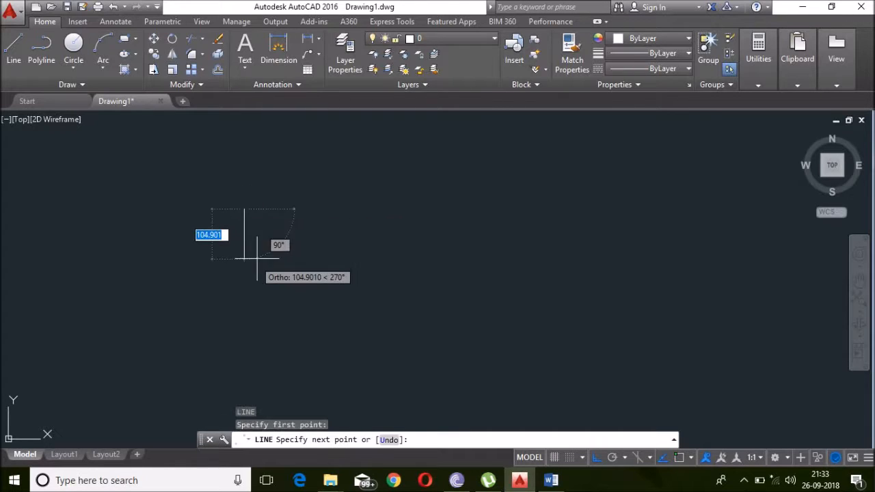
key(Escape)
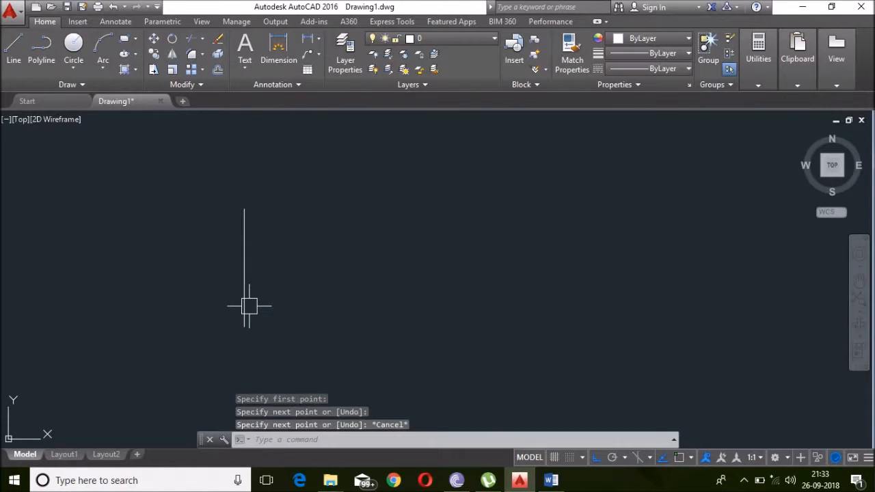
Offset the vertical line by 100 to its right and to its left, making three parallel lines
text(o)
key(Return)
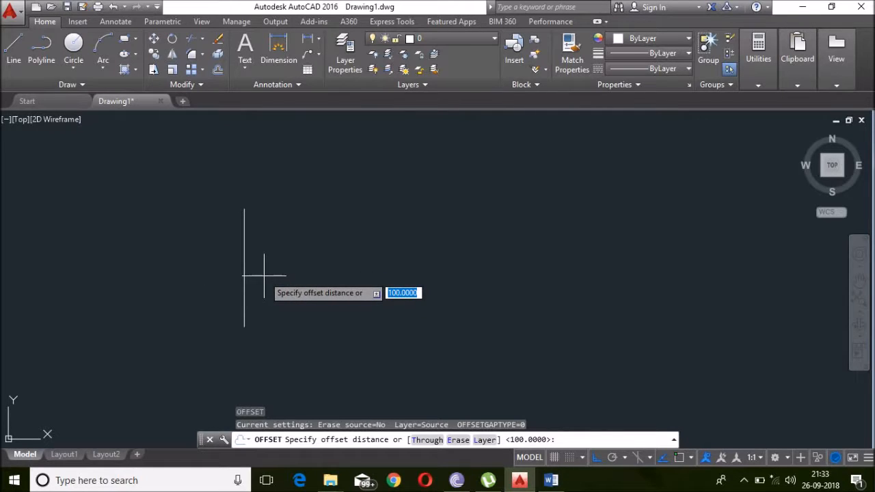
key(Return)
click(244, 263)
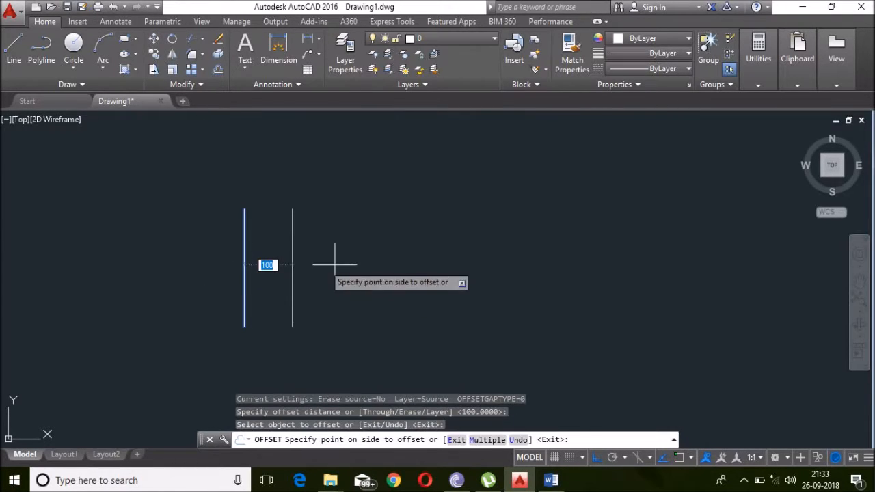
click(406, 262)
click(245, 264)
click(187, 273)
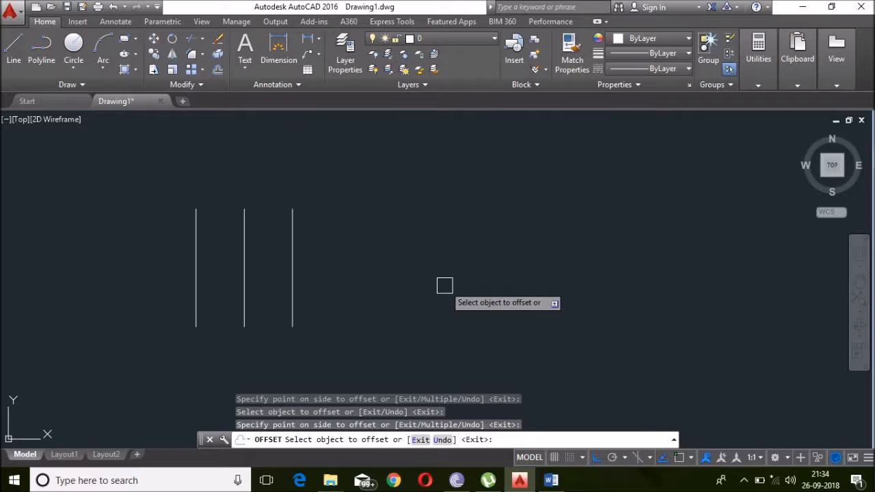
key(Escape)
key(Escape)
key(Escape)
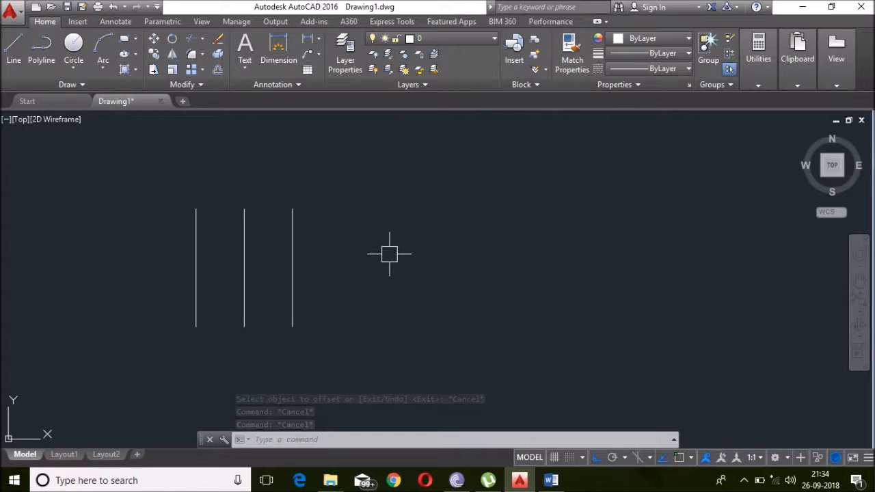
Move the rightmost vertical line by its lower endpoint, with Ortho turned off, diagonally up and right into the empty area
text(M)
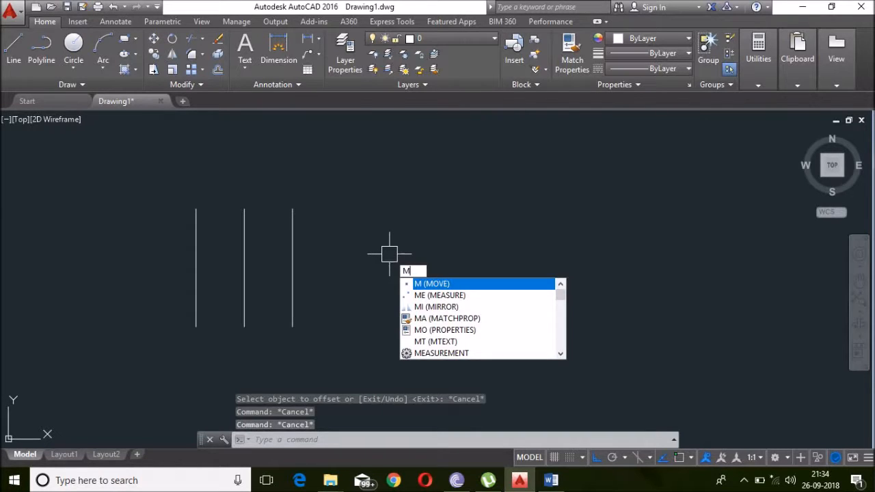
key(Return)
click(292, 252)
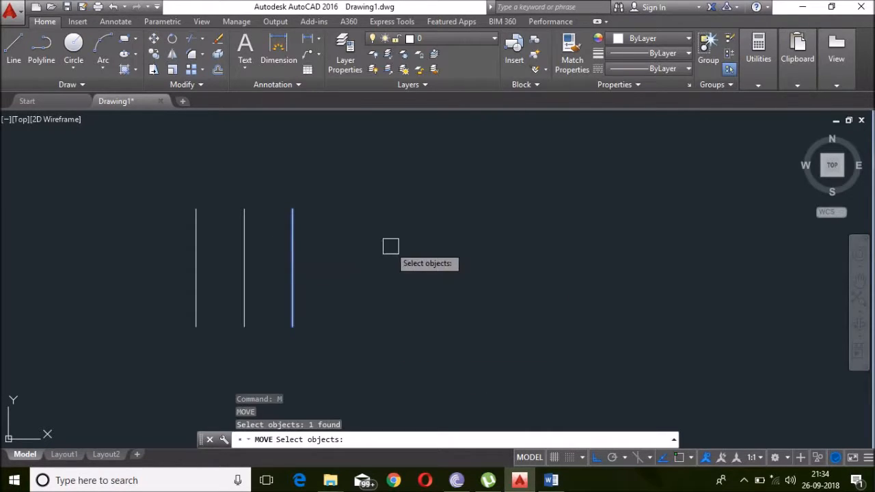
key(Return)
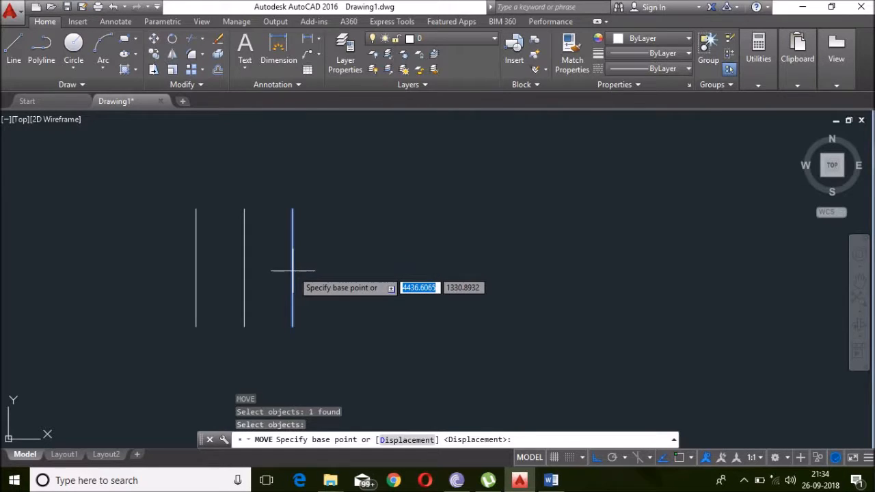
click(292, 326)
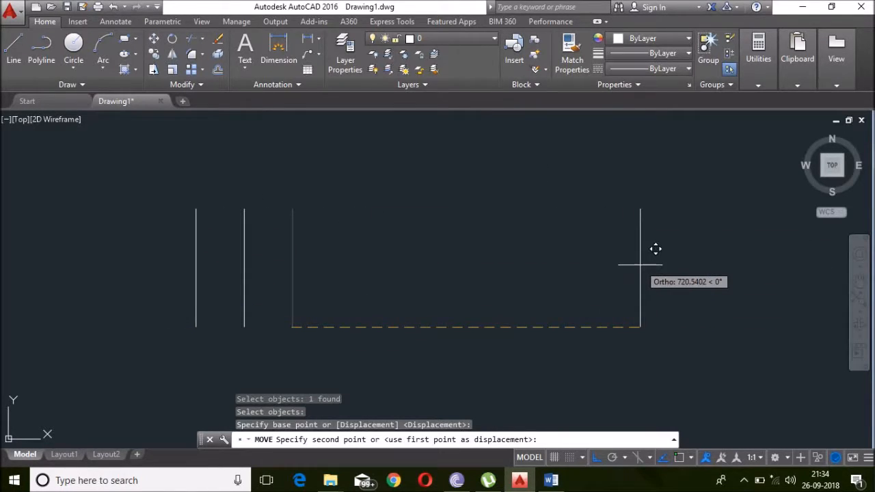
key(F7)
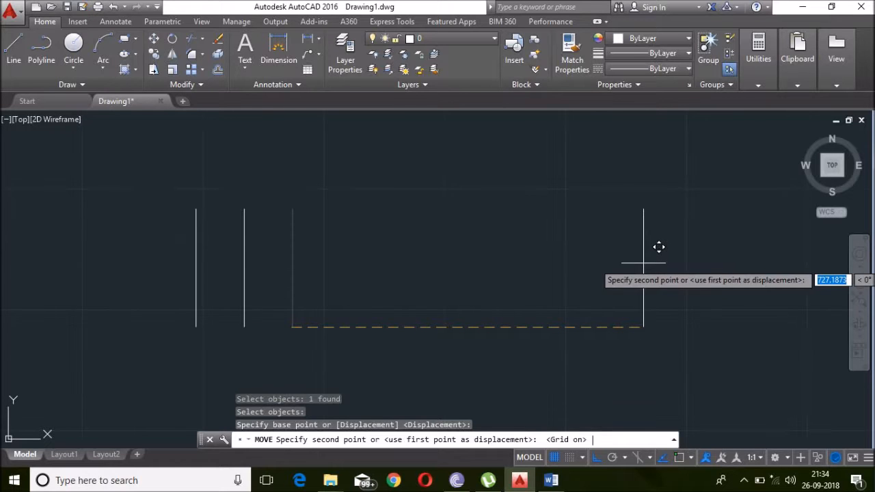
key(F7)
key(F8)
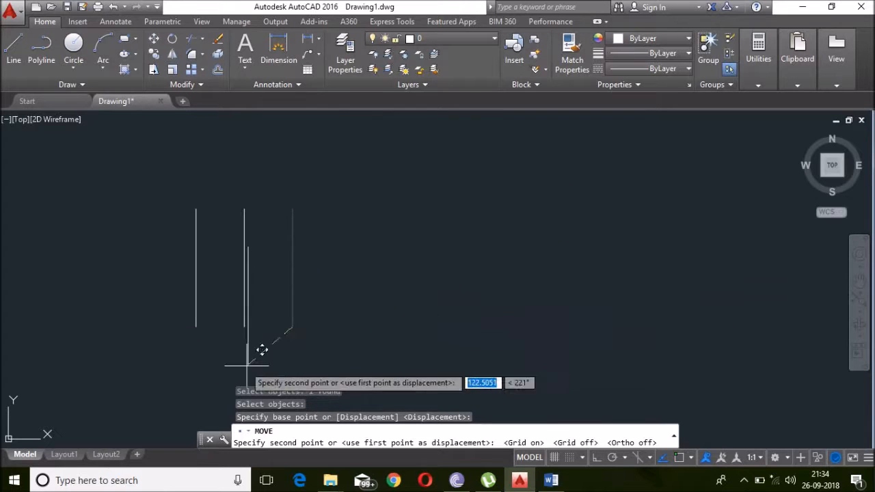
click(515, 279)
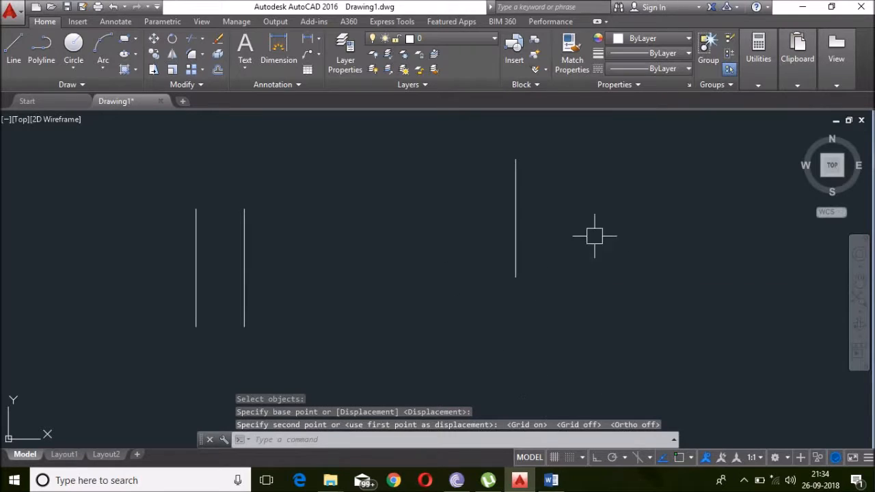
Move the separated line by its upper endpoint back to just right of the other two vertical lines
text(m)
key(Return)
click(515, 215)
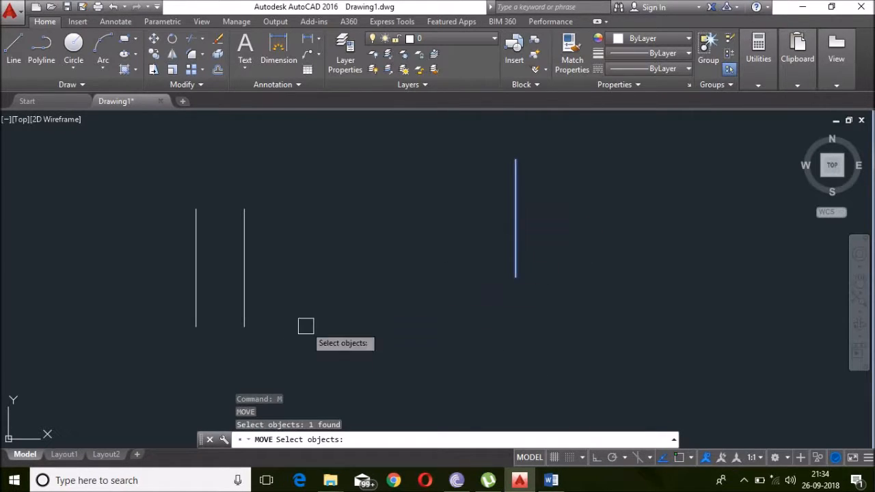
key(Return)
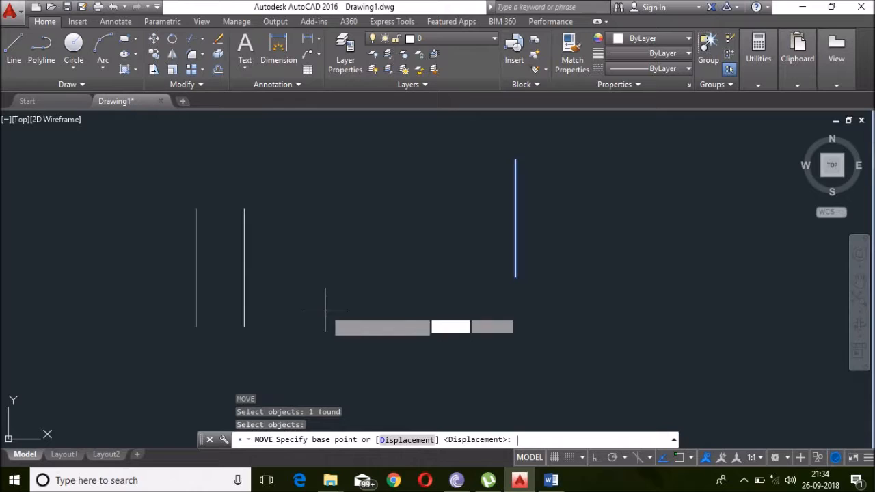
click(516, 160)
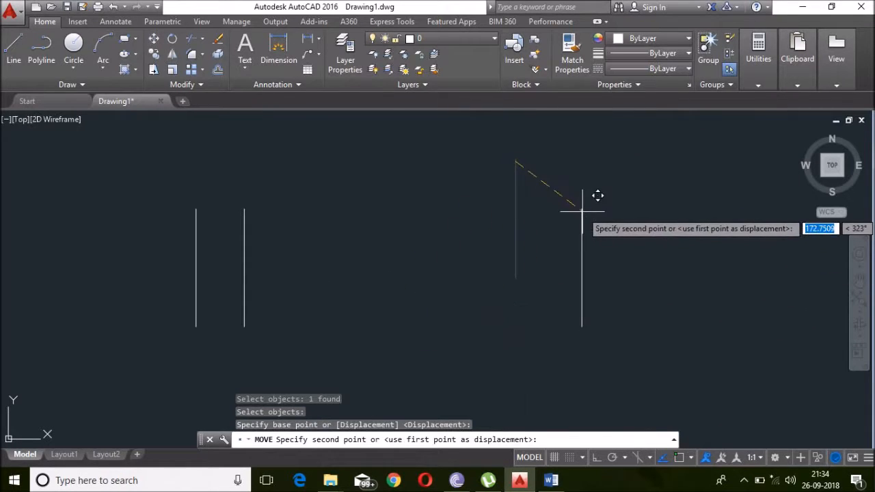
click(257, 216)
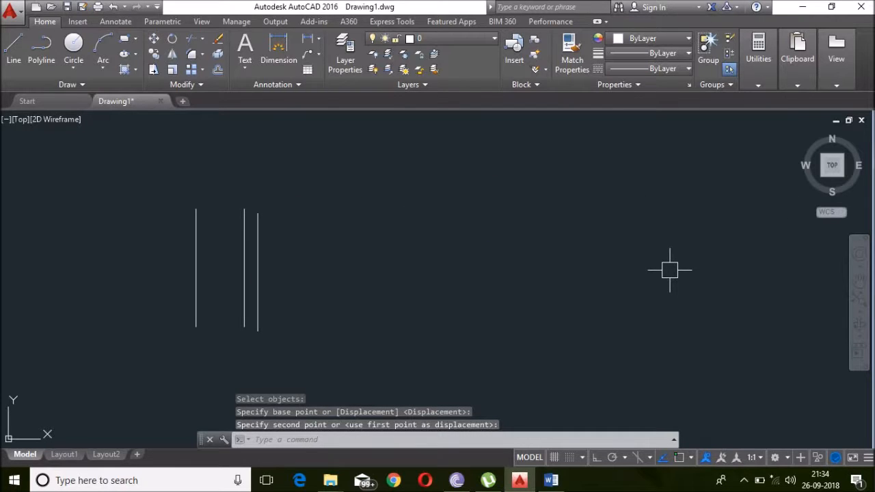
key(Escape)
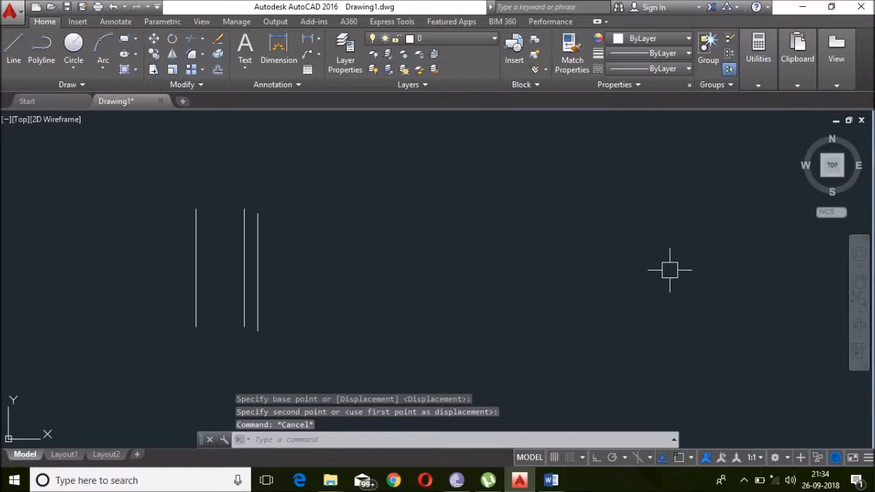
Copy the rightmost line from its lower endpoint, scattering fourteen copies at varying heights across the drawing
key(Return)
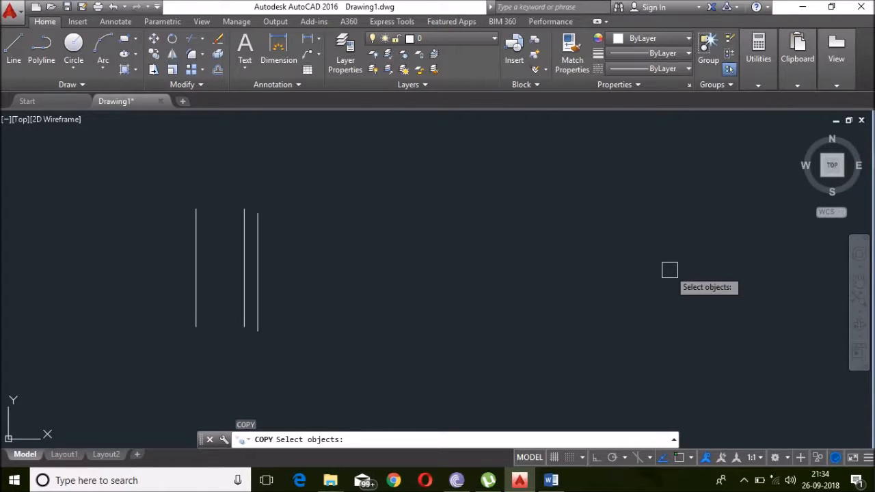
click(257, 262)
key(Return)
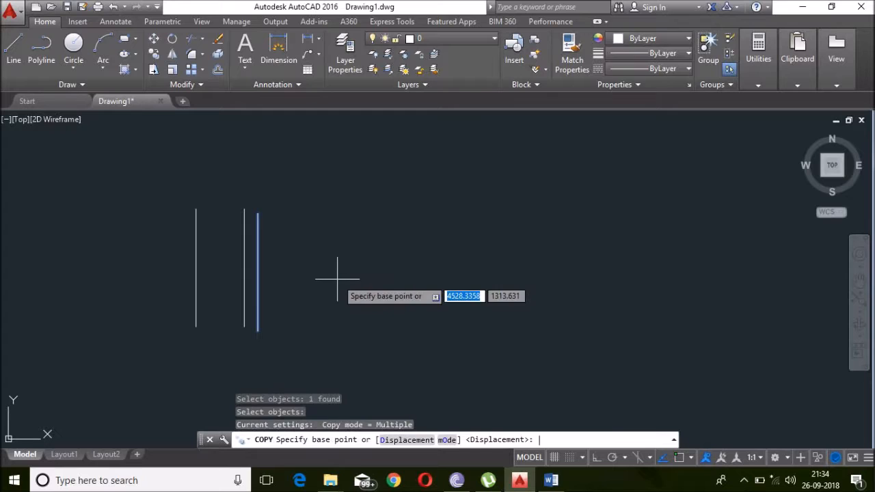
click(257, 328)
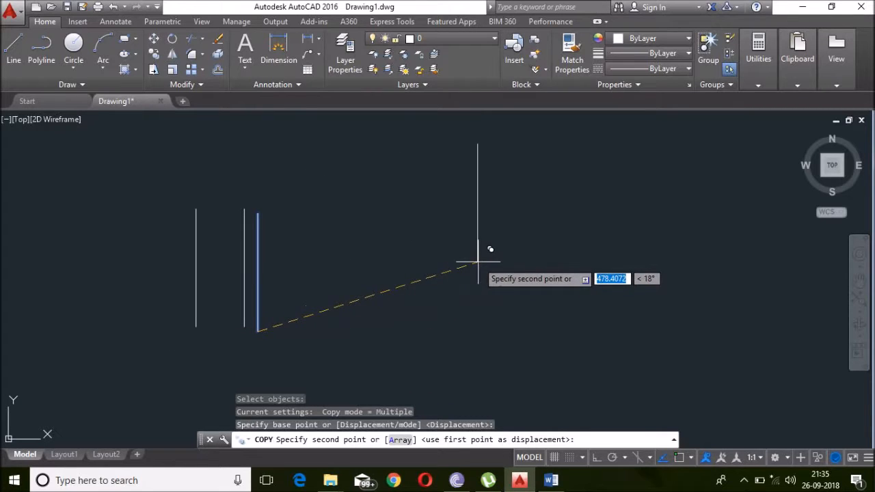
click(558, 280)
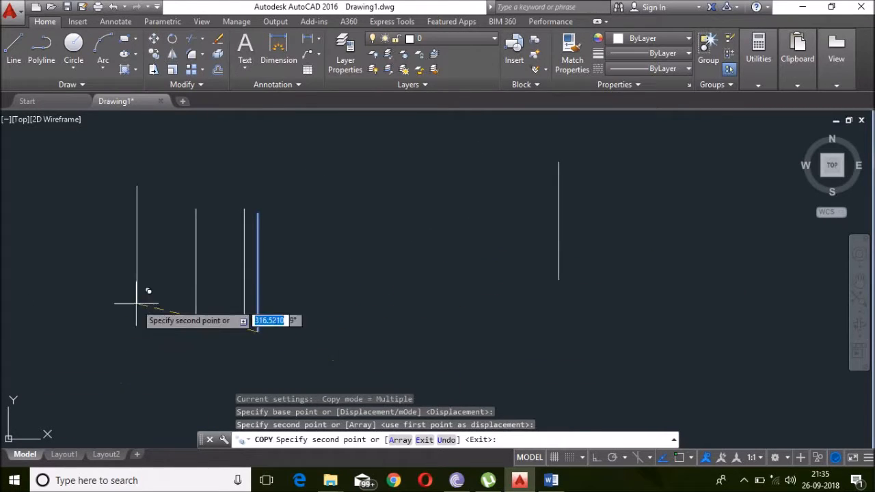
click(178, 306)
click(314, 277)
click(461, 287)
click(607, 255)
click(696, 319)
click(415, 318)
click(529, 331)
click(598, 333)
click(637, 318)
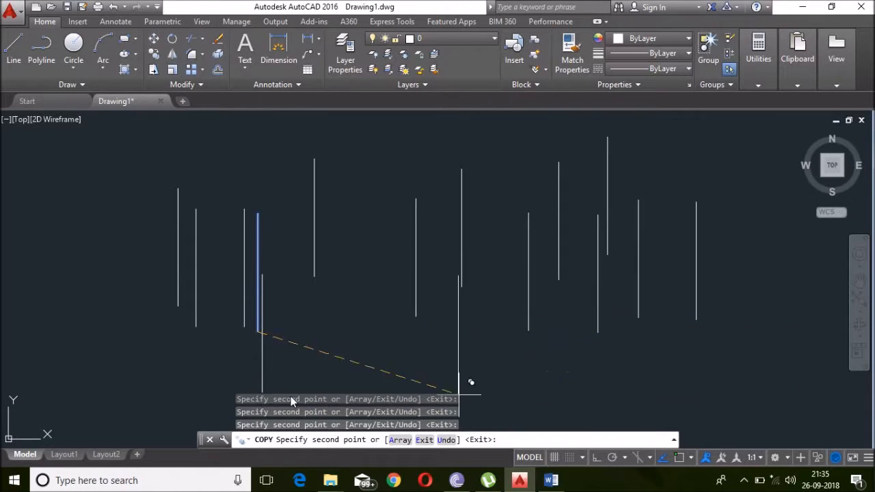
click(338, 342)
click(365, 271)
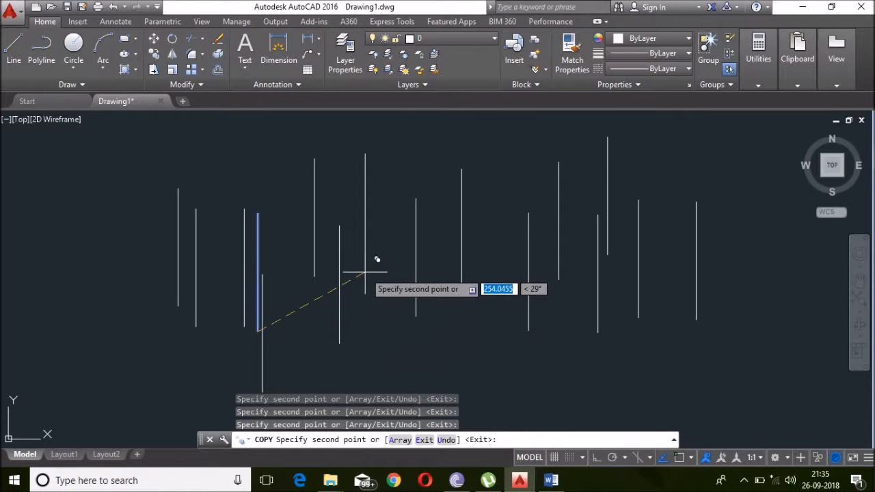
click(502, 270)
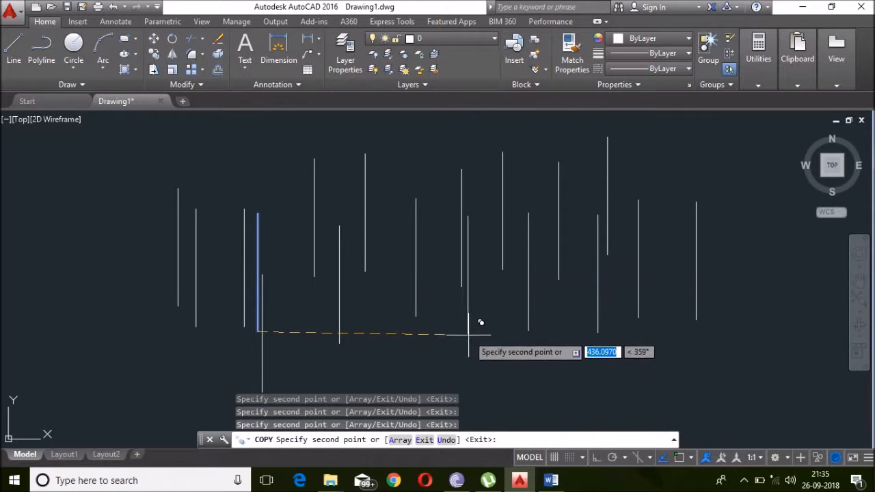
click(435, 335)
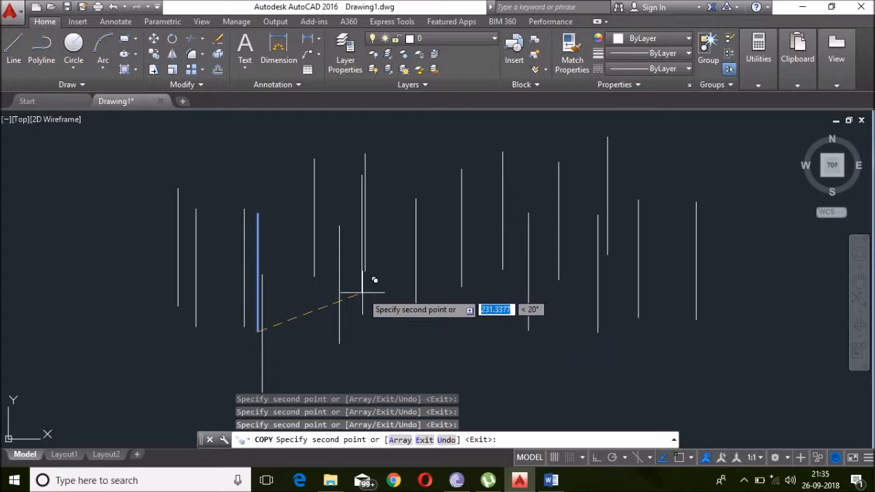
key(Escape)
key(Escape)
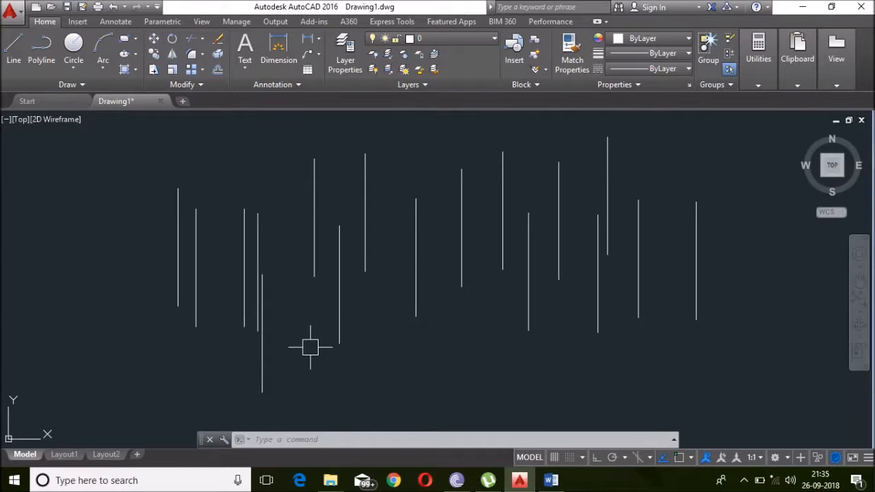
key(Escape)
key(Escape)
key(Escape)
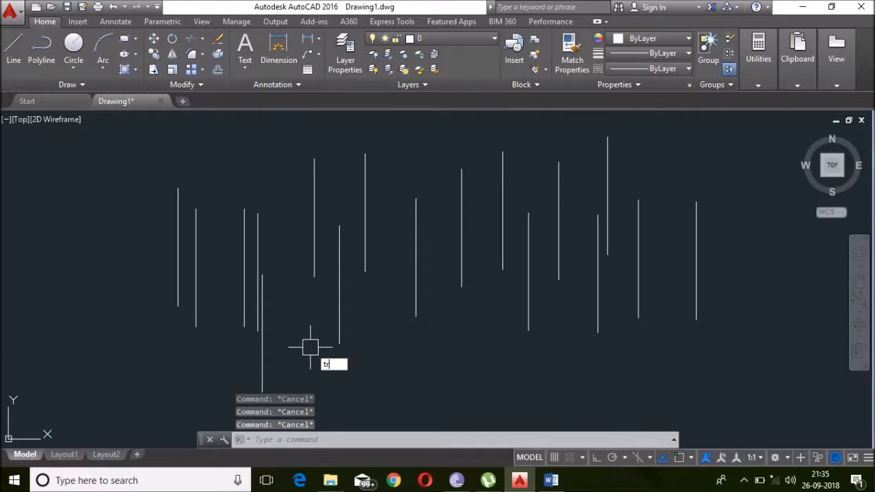
text(tr)
key(Return)
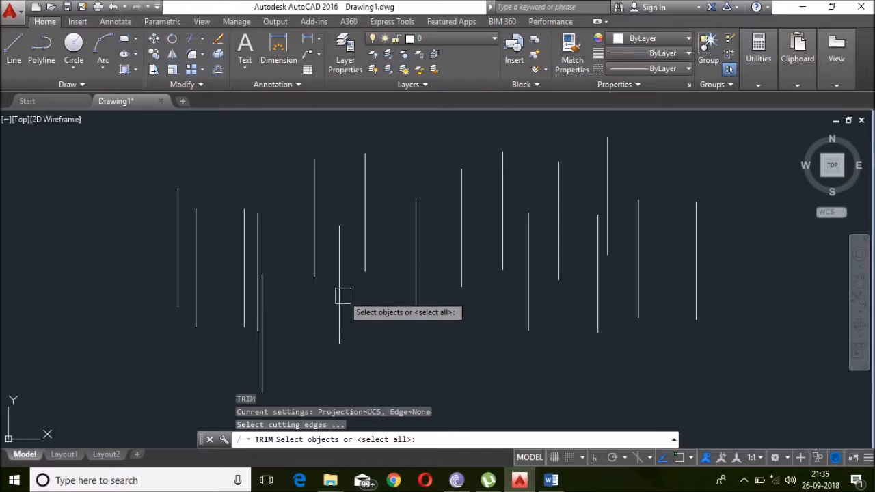
key(Escape)
key(Escape)
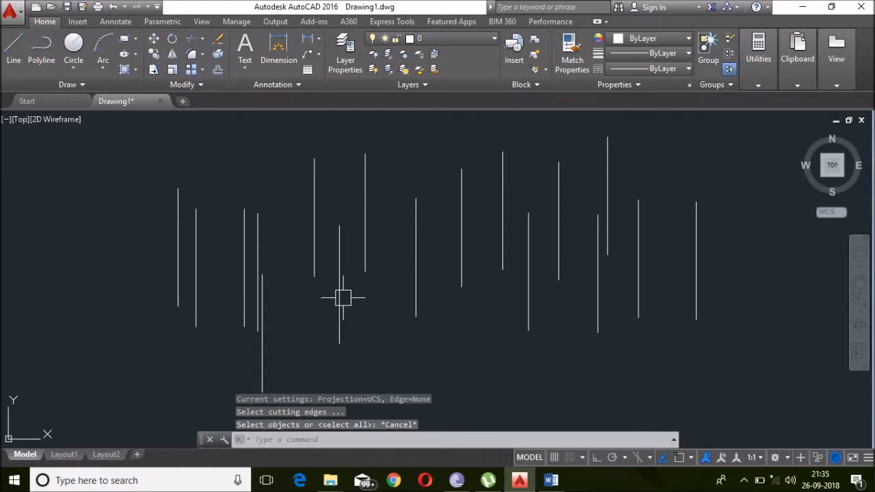
Draw a nearly horizontal line crossing the lower part of the rightmost vertical line
text(l)
key(Return)
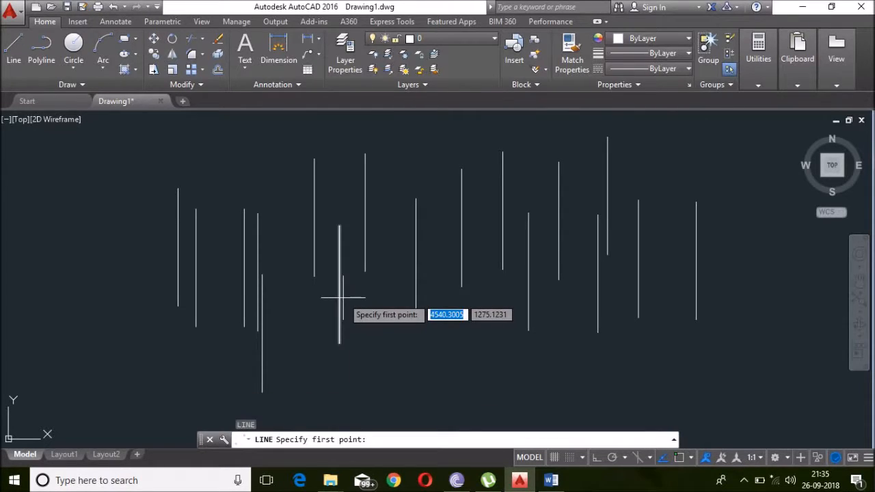
click(674, 280)
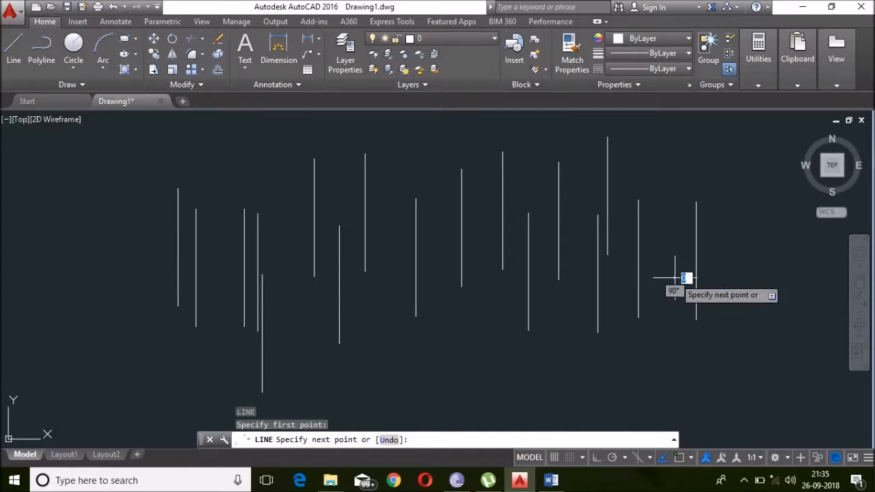
click(780, 276)
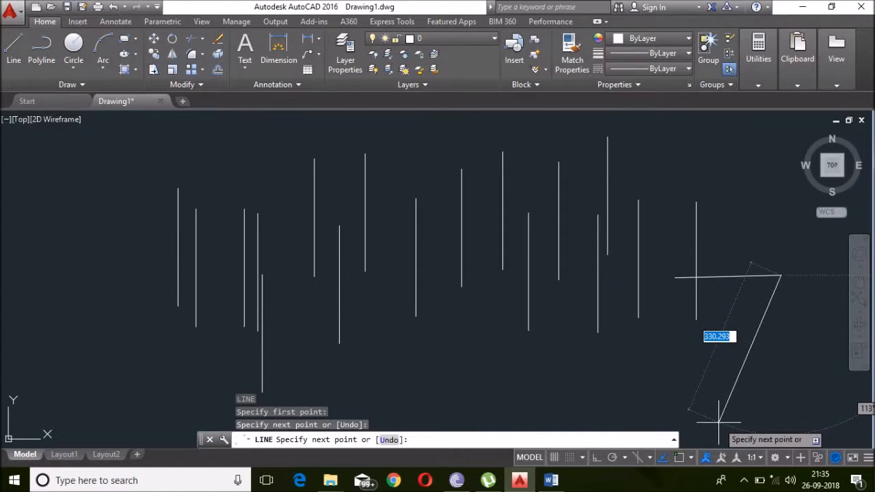
key(Escape)
Draw a short slanted line crossing the lower end of the lowest vertical line
key(Return)
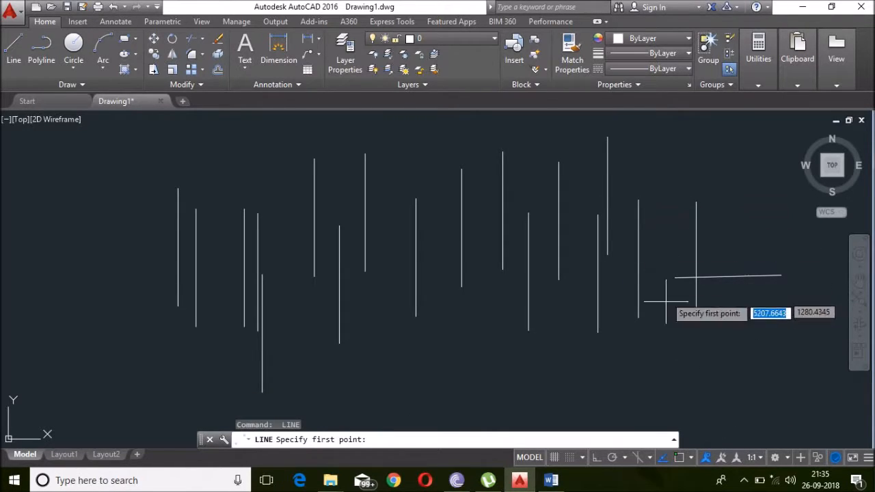
click(189, 387)
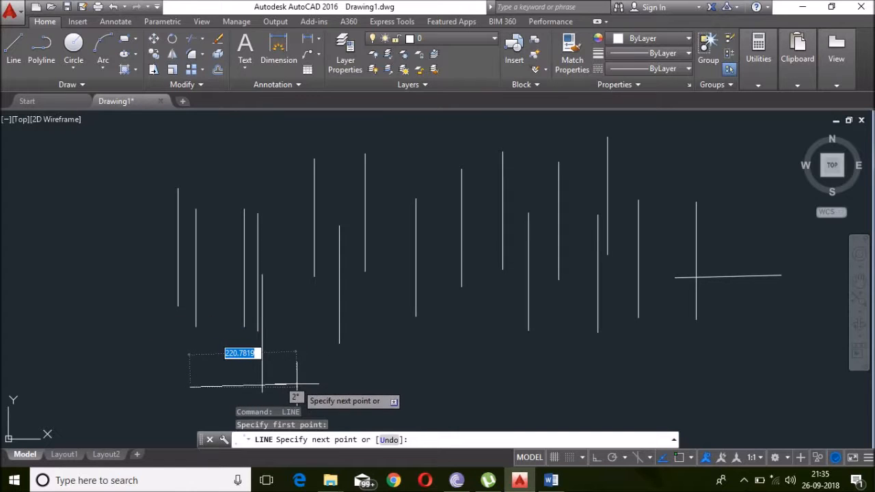
click(302, 363)
key(Escape)
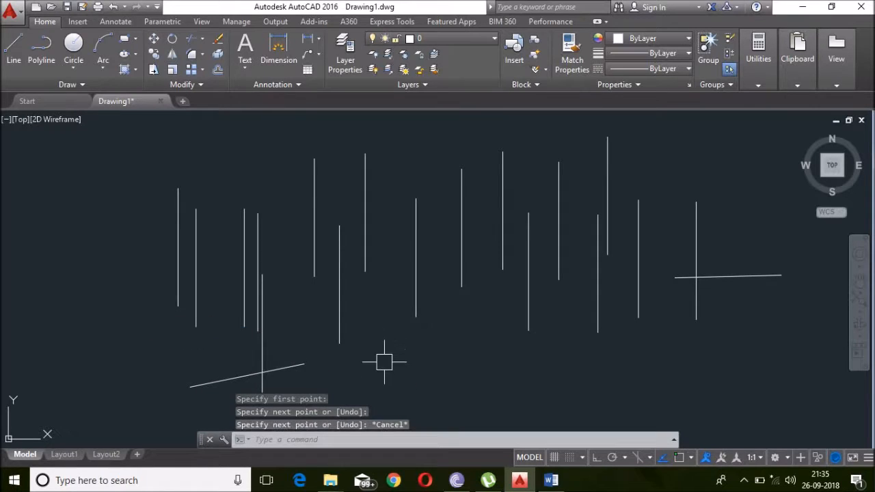
Trim both crossings with all objects as cutting edges, leaving an L-shaped corner at the right and a small corner at the lower left
text(tr)
key(Return)
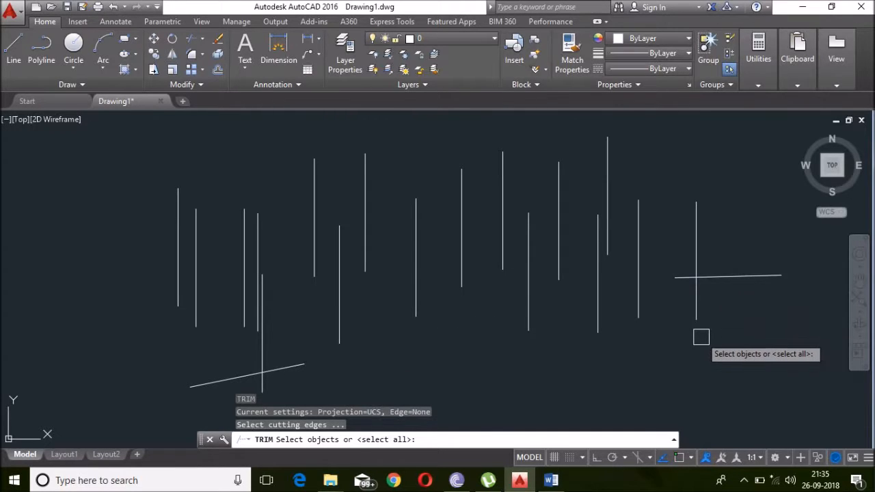
key(Return)
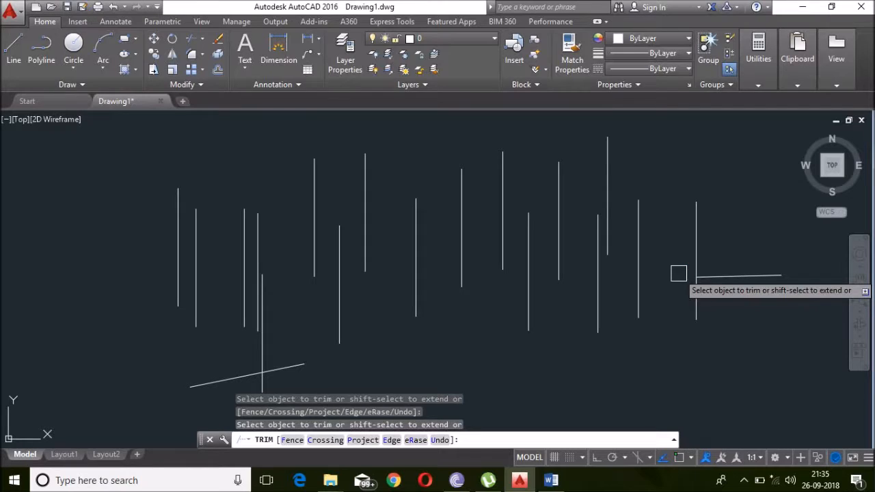
click(692, 306)
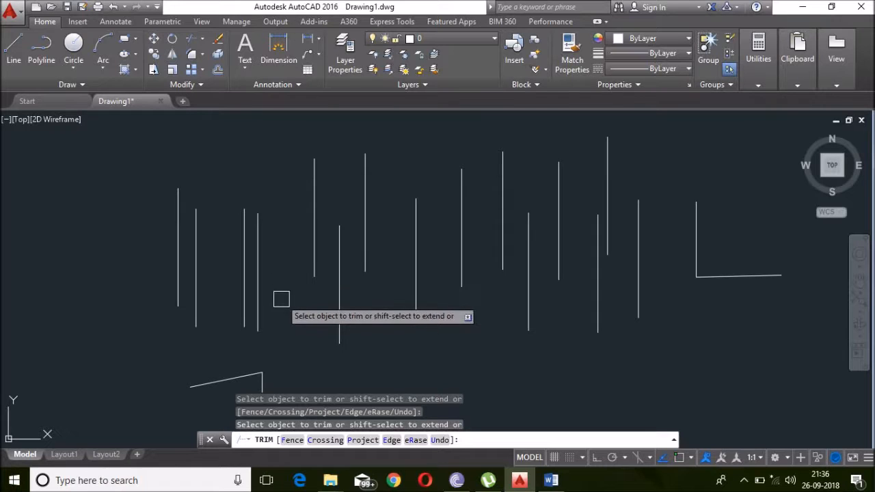
Draw a short horizontal line in the empty area left of the vertical lines, level with their middle
scroll(478, 349, down, 2)
scroll(483, 347, up, 1)
scroll(482, 347, down, 3)
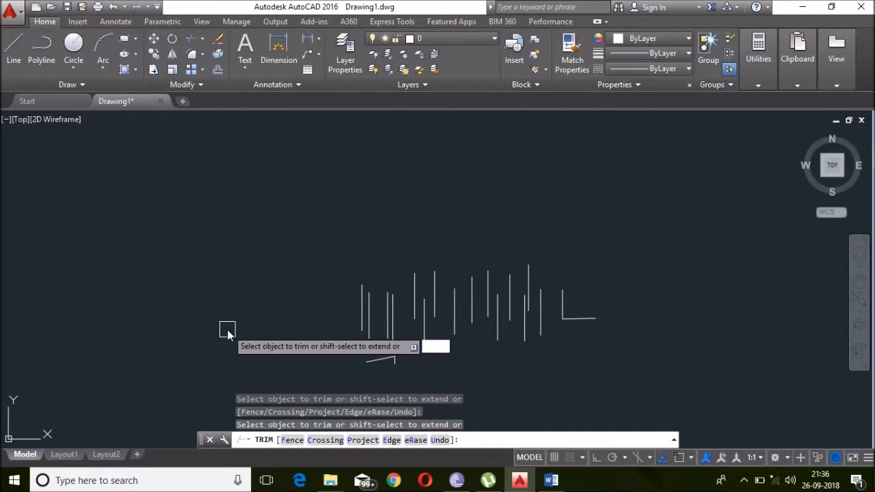
key(Escape)
text(l)
key(Return)
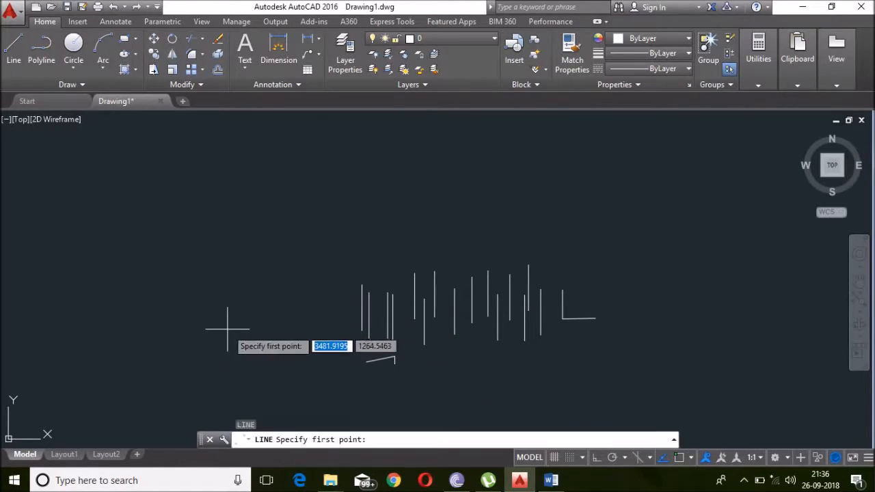
click(255, 314)
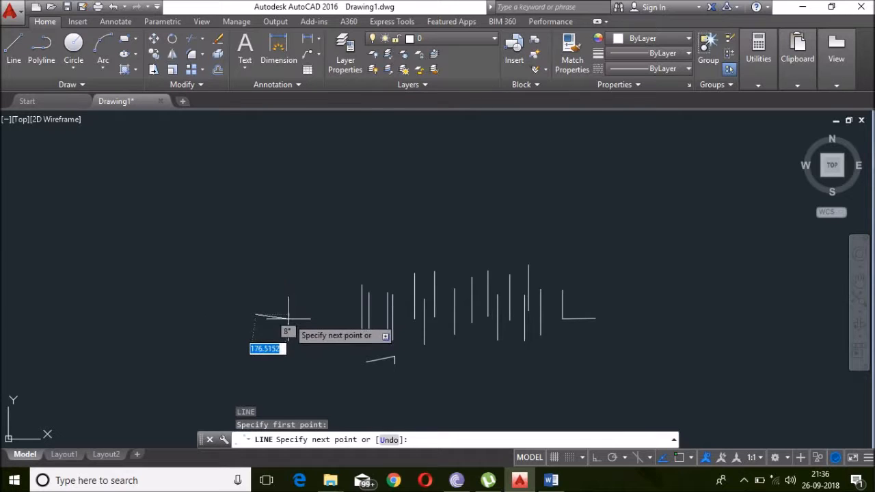
click(293, 314)
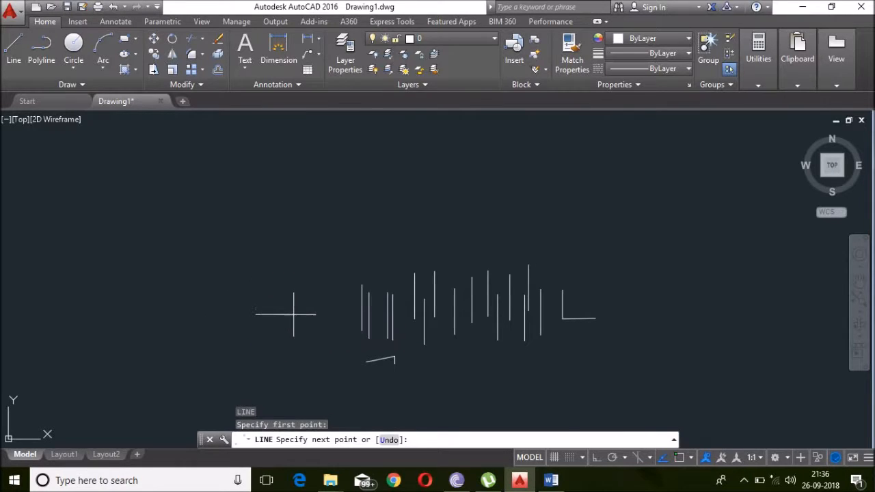
key(Escape)
key(Escape)
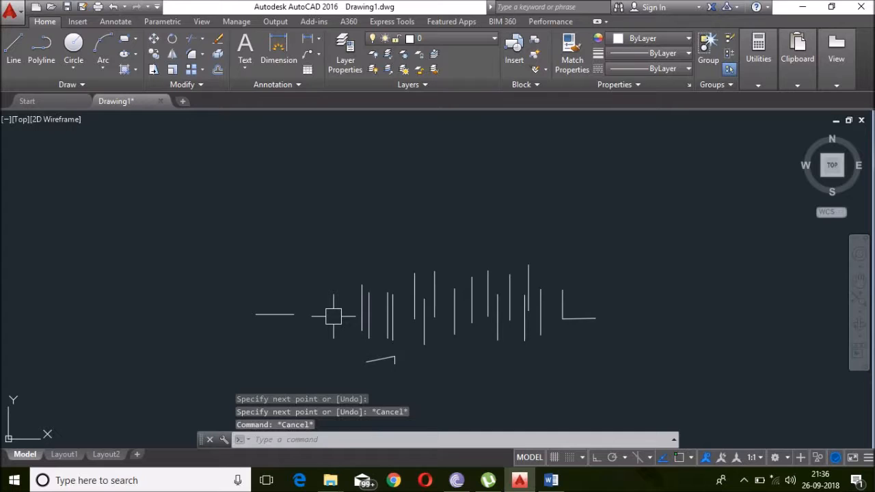
Check the Day-3 command list in Word for the next command, and return to the AutoCAD drawing
scroll(332, 316, up, 4)
scroll(352, 345, down, 8)
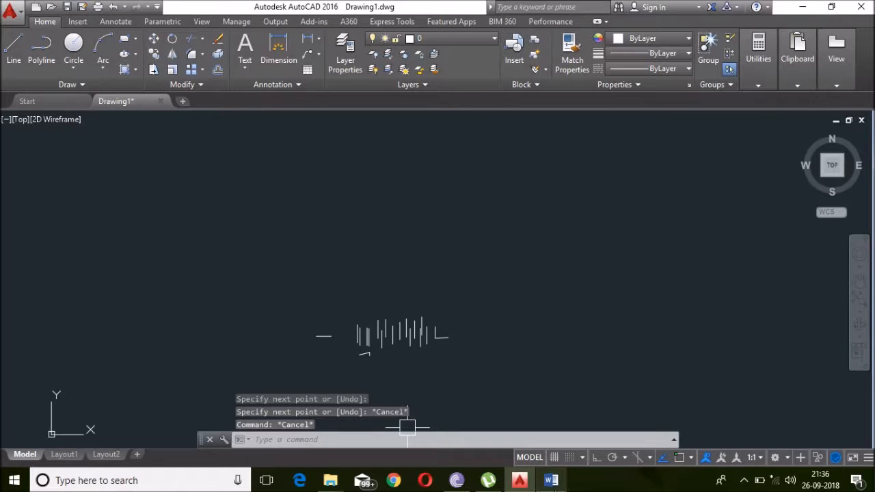
click(551, 479)
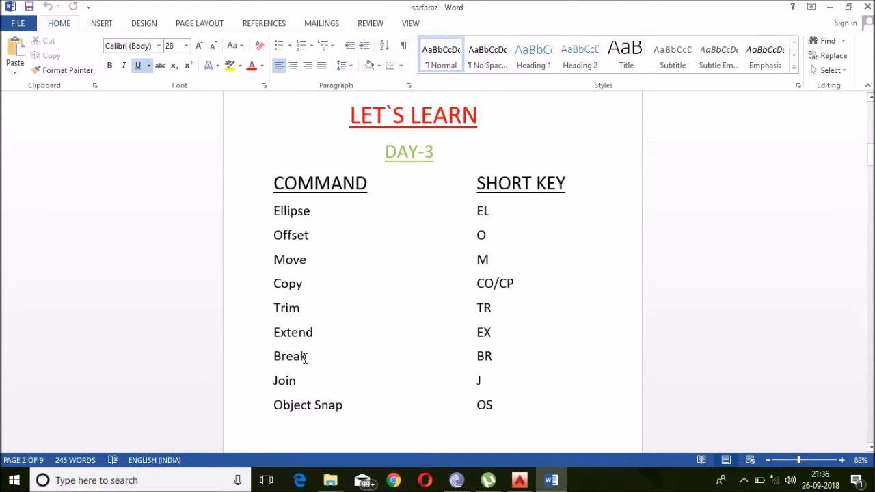
click(519, 479)
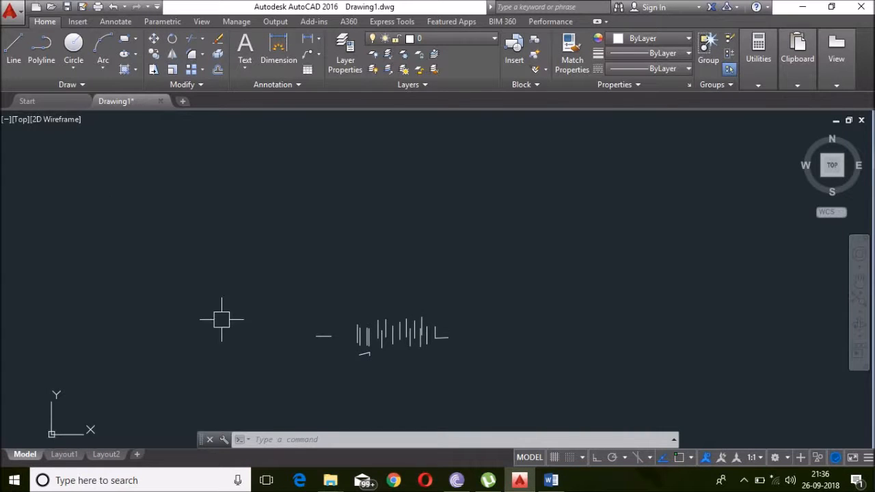
Start Extend with the short horizontal line and the ten vertical lines nearest to it as boundary edges
scroll(290, 300, down, 2)
scroll(346, 371, up, 8)
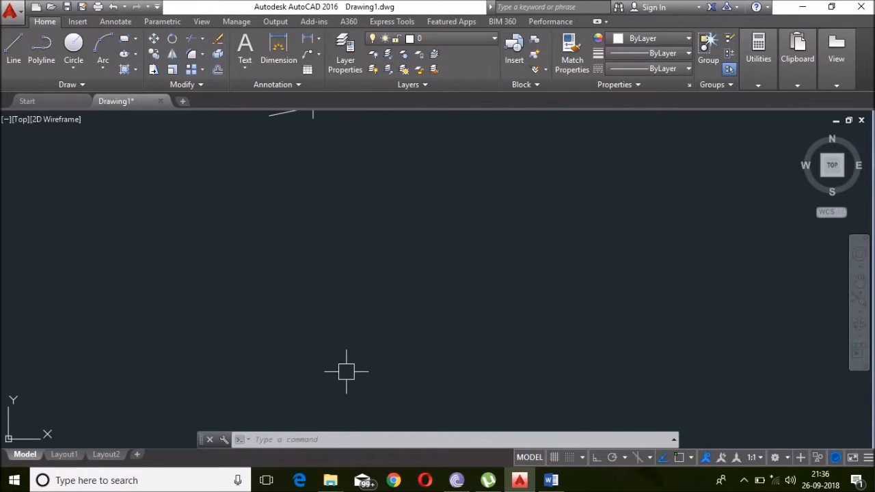
scroll(264, 265, down, 6)
scroll(192, 201, up, 4)
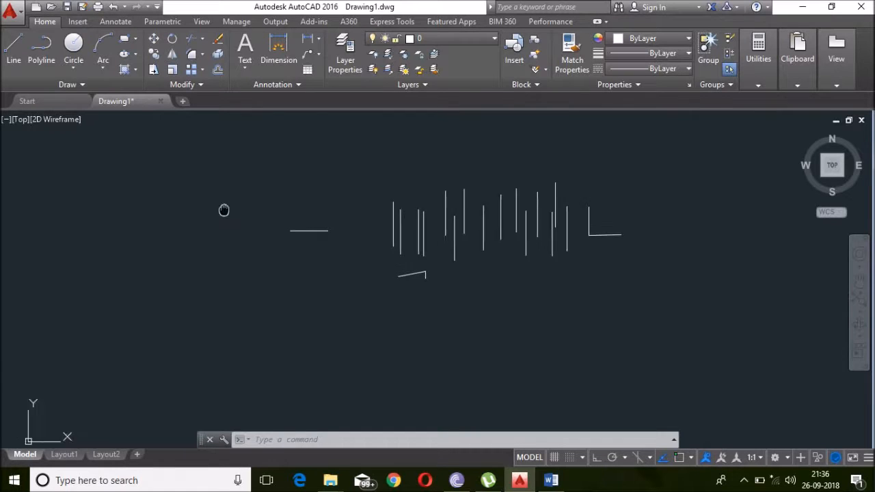
scroll(248, 228, up, 8)
scroll(429, 290, down, 4)
mouse_move(427, 274)
middle_down()
mouse_move(264, 226)
mouse_move(168, 211)
middle_up()
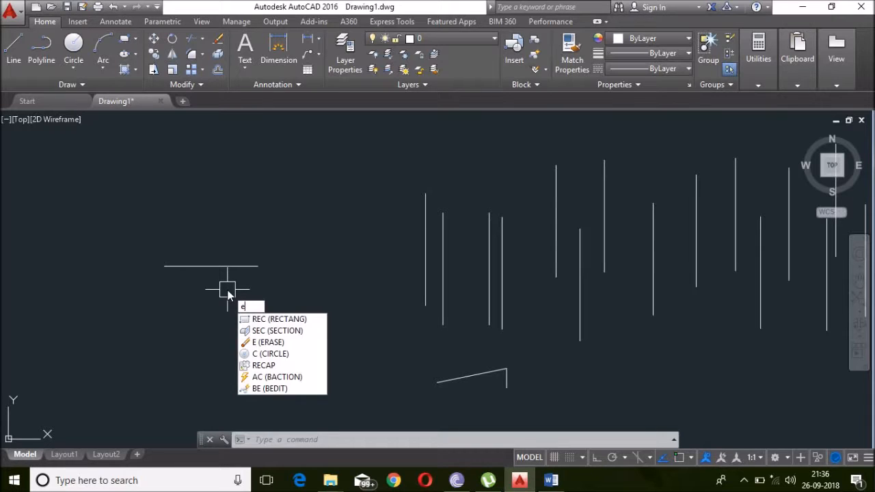
key(Return)
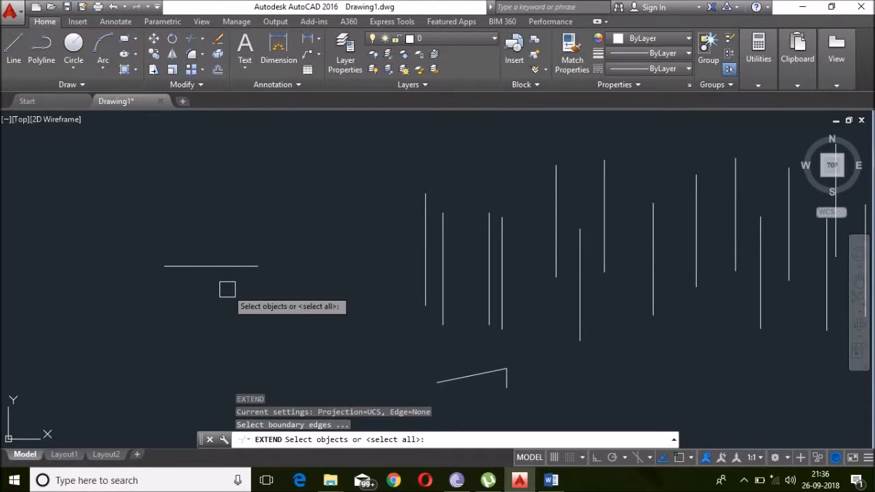
key(Escape)
key(Escape)
key(Return)
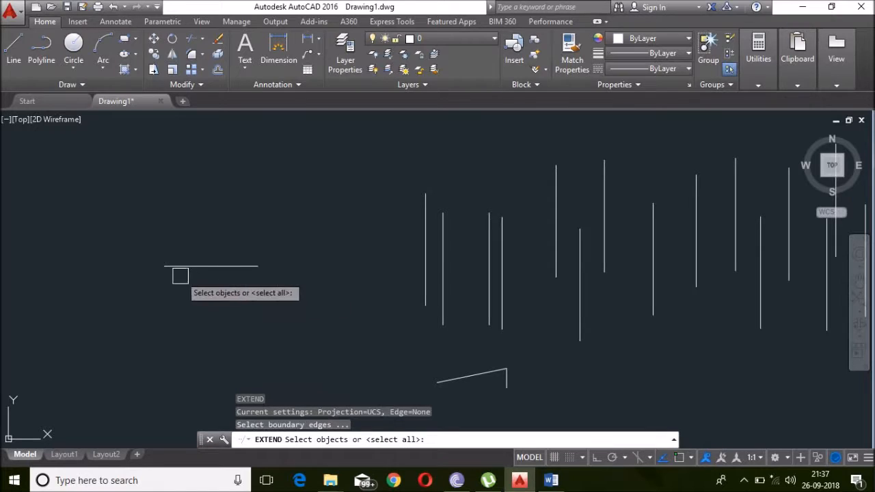
click(218, 268)
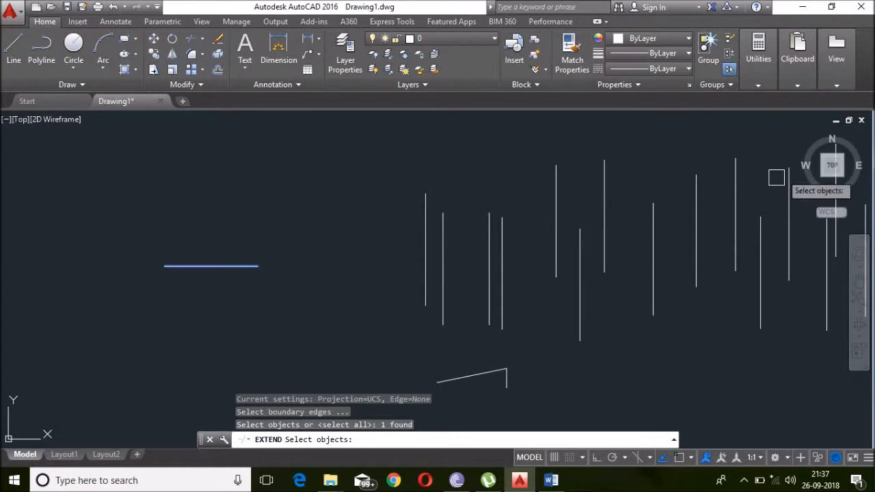
click(759, 144)
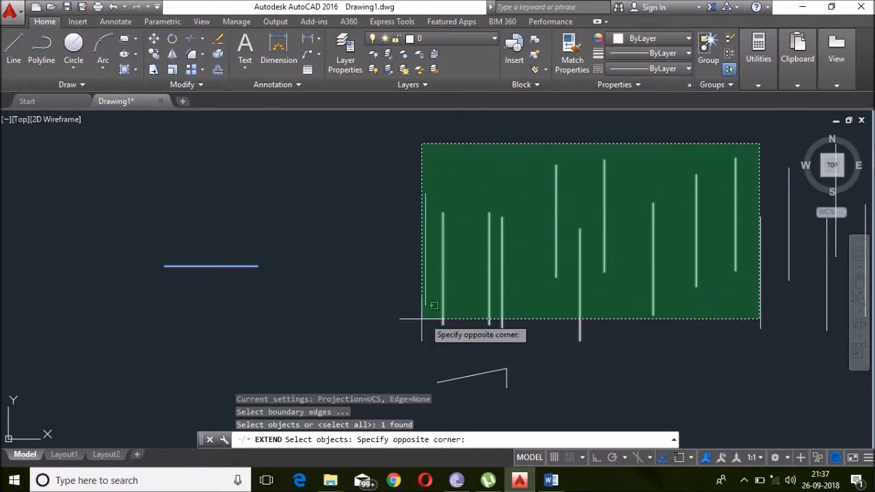
click(342, 362)
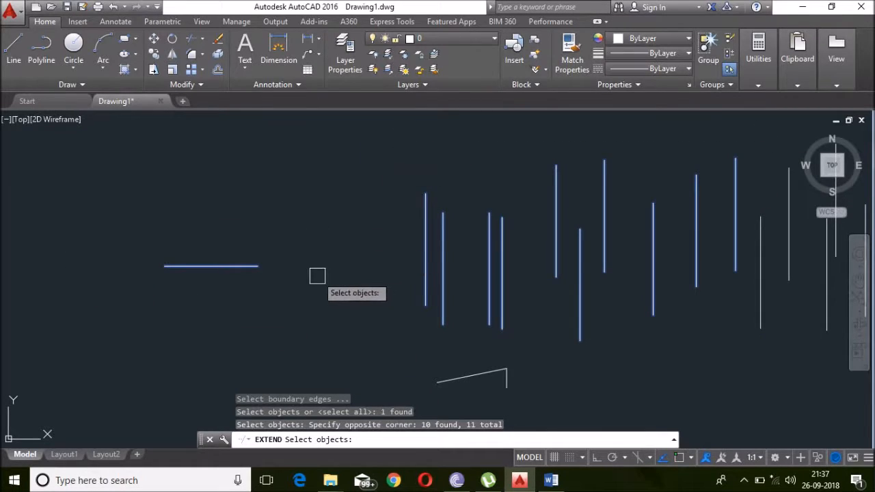
key(Return)
Extend the short horizontal line rightward, edge by edge, as far as the fifth vertical line
click(237, 260)
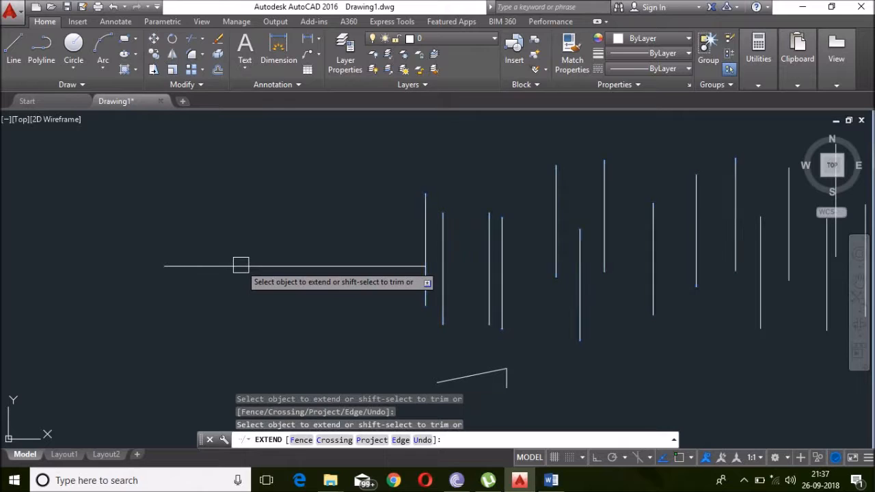
click(402, 268)
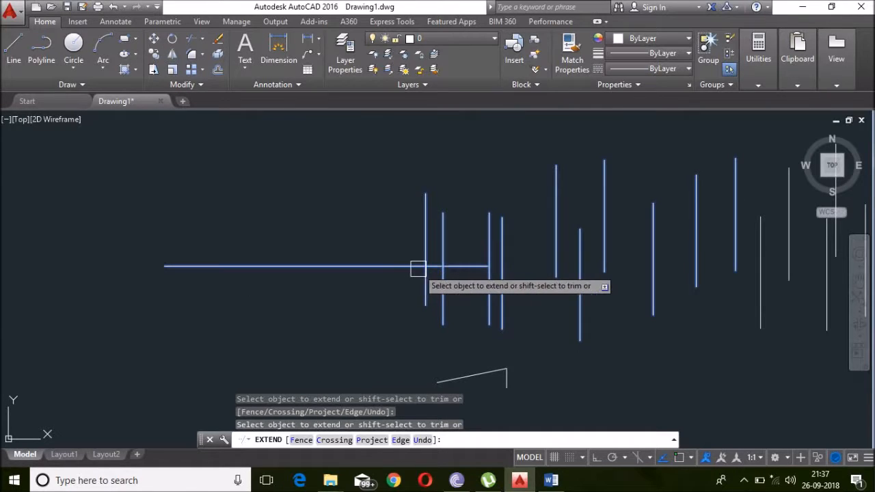
click(428, 269)
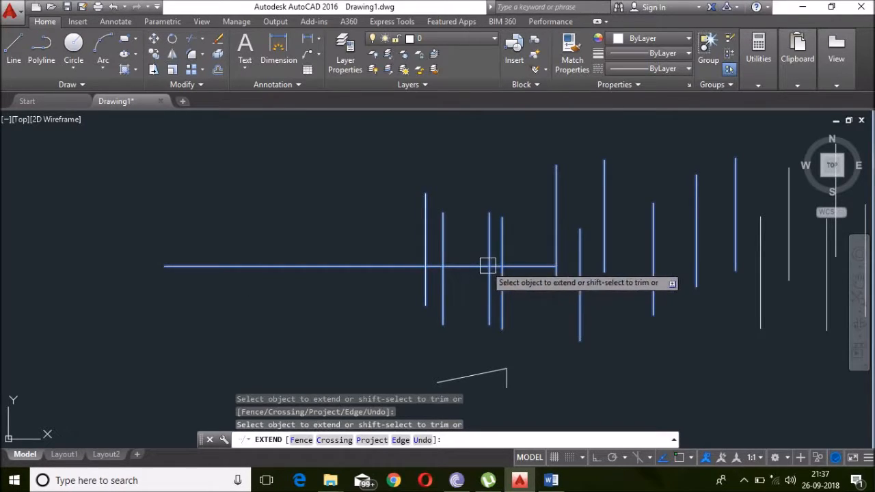
click(509, 265)
click(458, 276)
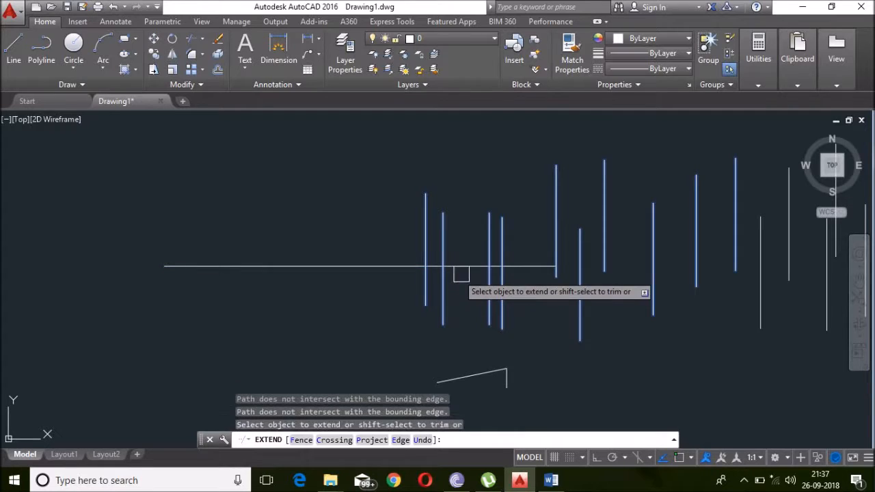
Continue extending the horizontal line from the fifth to the ninth vertical line
click(530, 264)
click(582, 268)
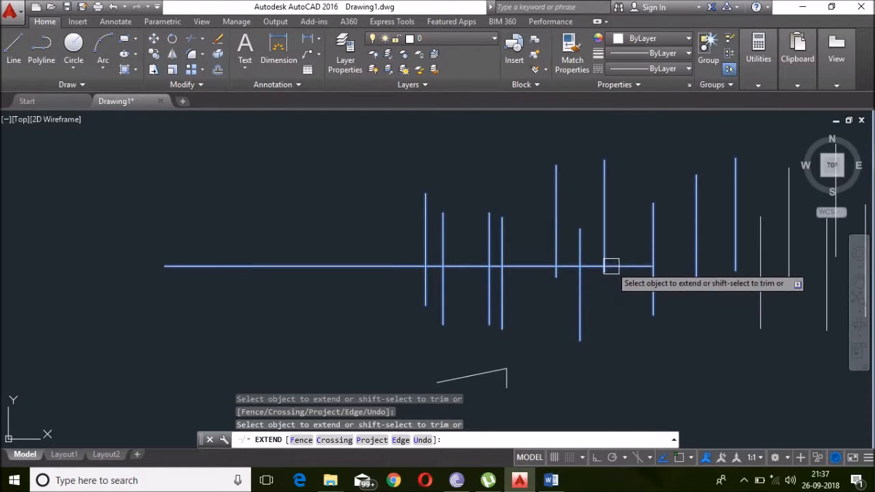
click(611, 264)
click(616, 279)
click(586, 268)
click(590, 266)
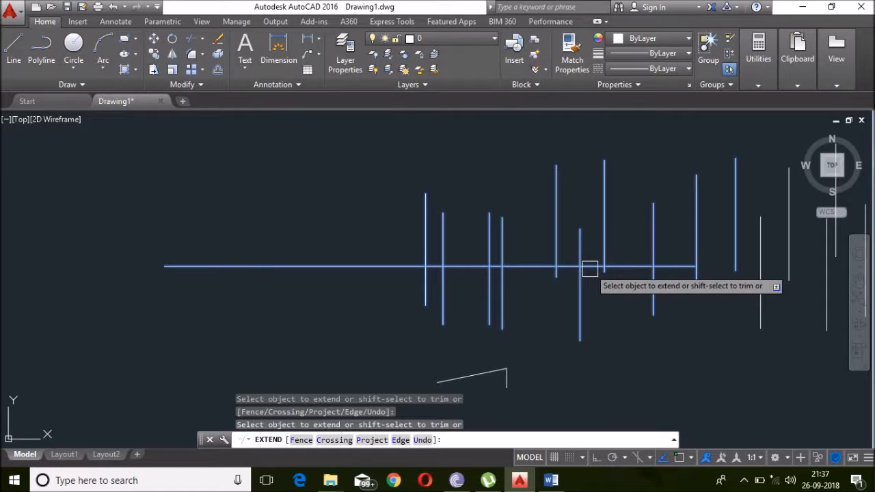
click(553, 251)
click(588, 267)
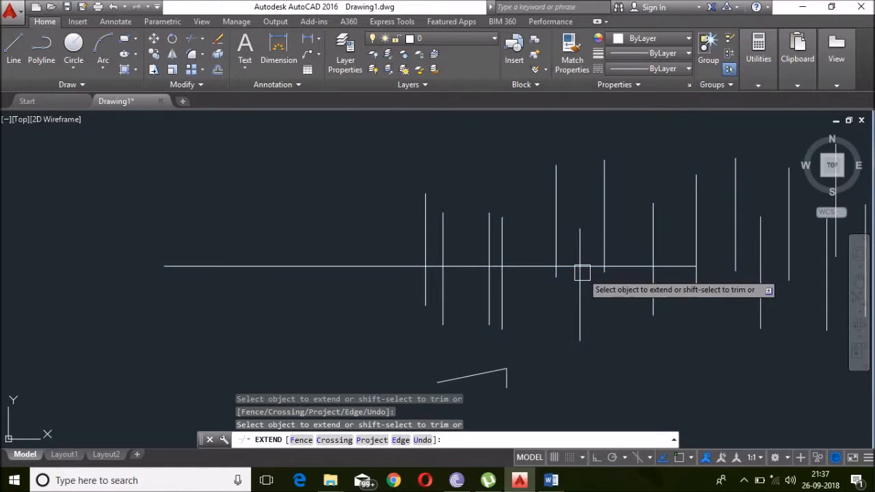
Extend the horizontal line to the tenth vertical line and end the Extend command
click(524, 265)
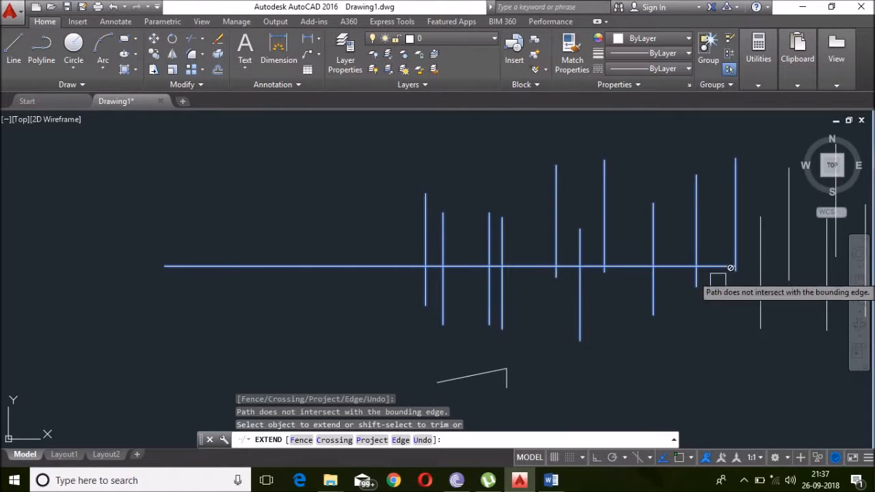
click(685, 280)
click(143, 361)
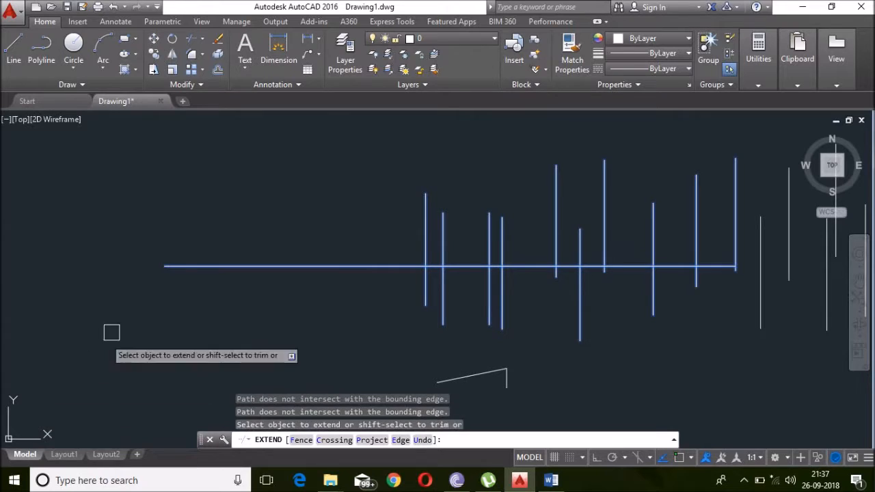
click(87, 239)
key(Escape)
key(Escape)
key(Escape)
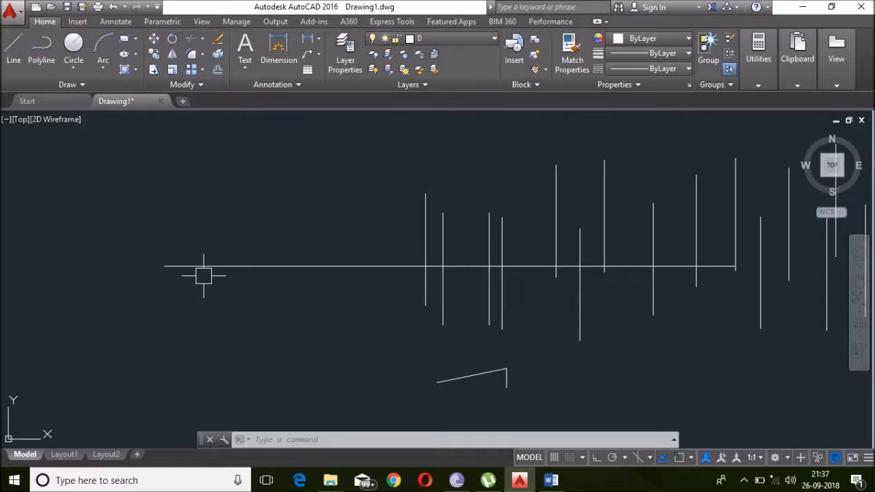
Break the long horizontal line, removing a section between its left part and the first vertical line
key(Return)
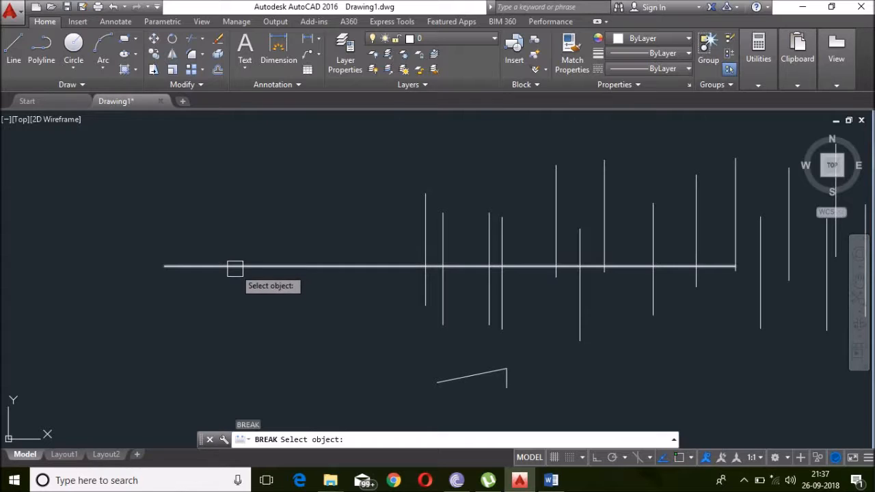
scroll(477, 280, up, 4)
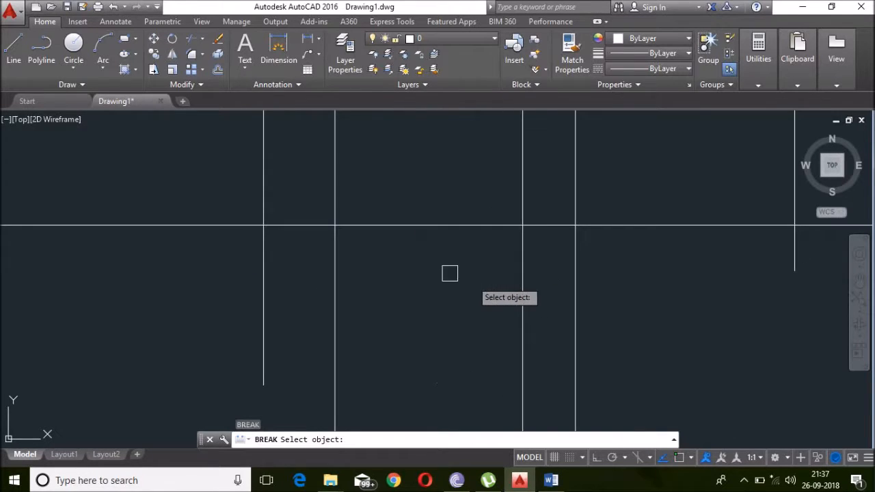
scroll(449, 272, down, 2)
scroll(201, 242, down, 3)
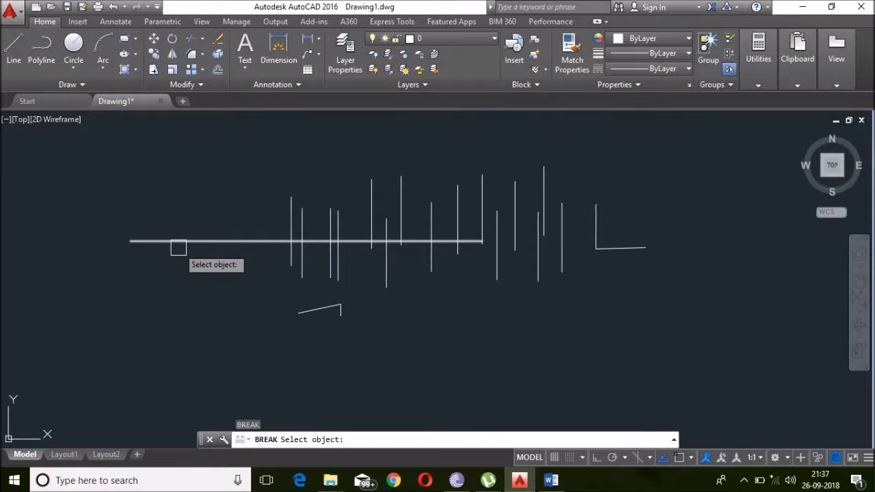
click(176, 240)
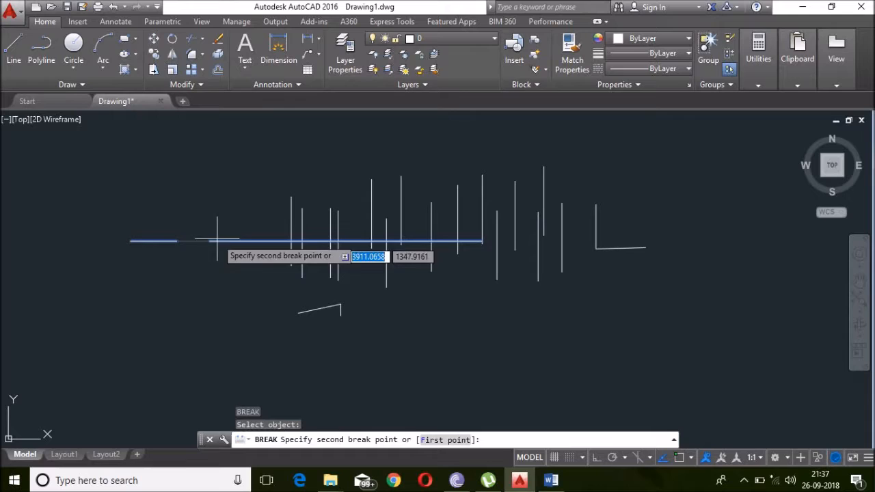
click(262, 240)
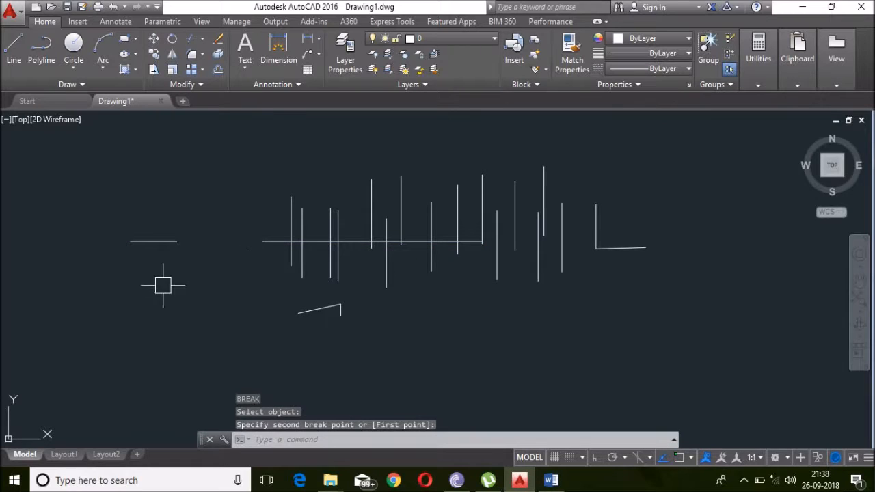
Break the upright leg of the right-hand L-shaped corner from its upper end, leaving only a short stub
text(br)
key(Return)
click(596, 205)
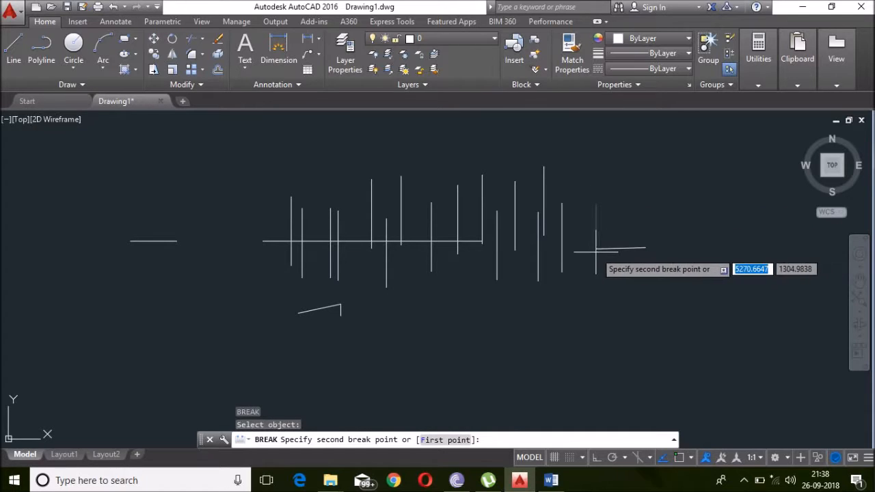
click(596, 238)
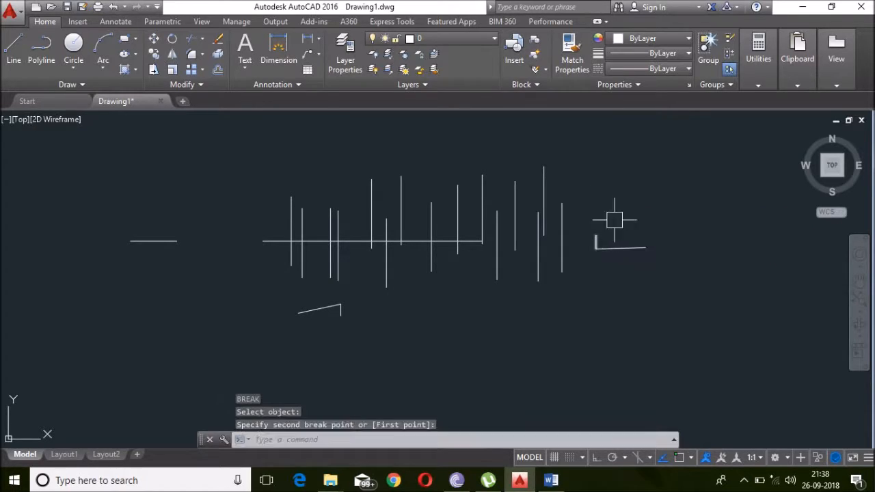
Break the remaining long horizontal line, removing the section from the sixth vertical line back to just past the second
key(Return)
click(385, 241)
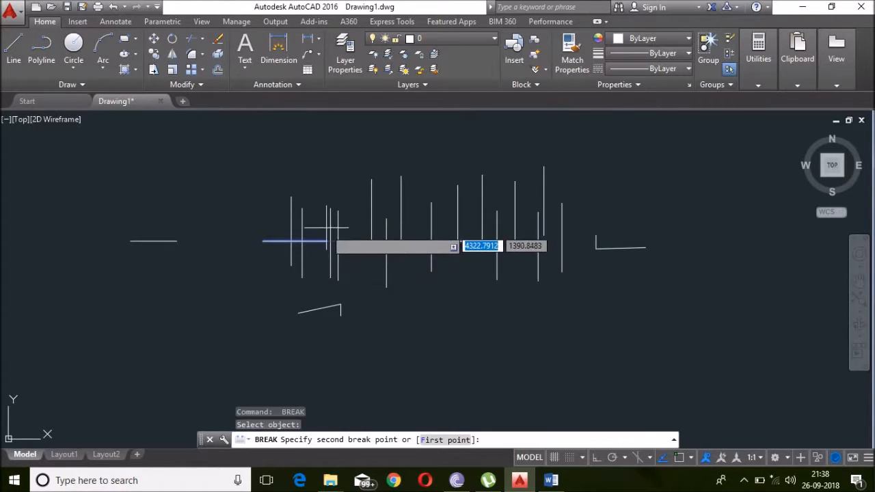
click(320, 248)
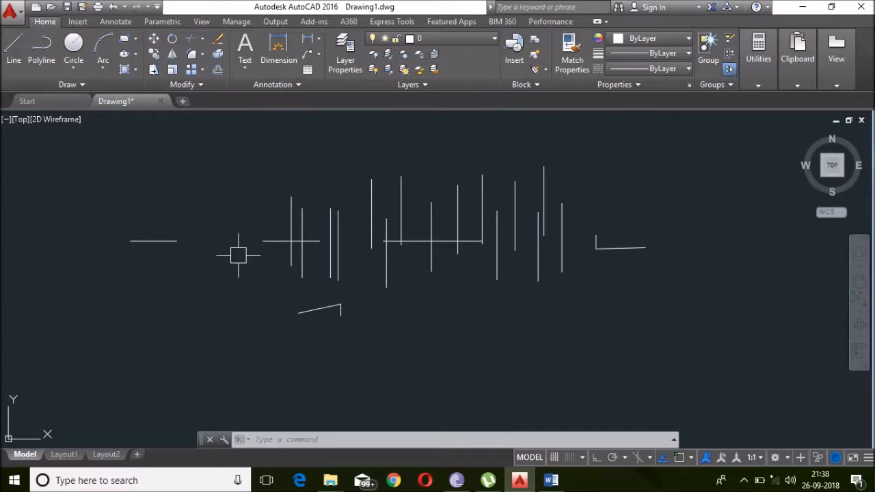
Join the short separate horizontal line at the far left to the horizontal segment crossing the first two vertical lines
key(Return)
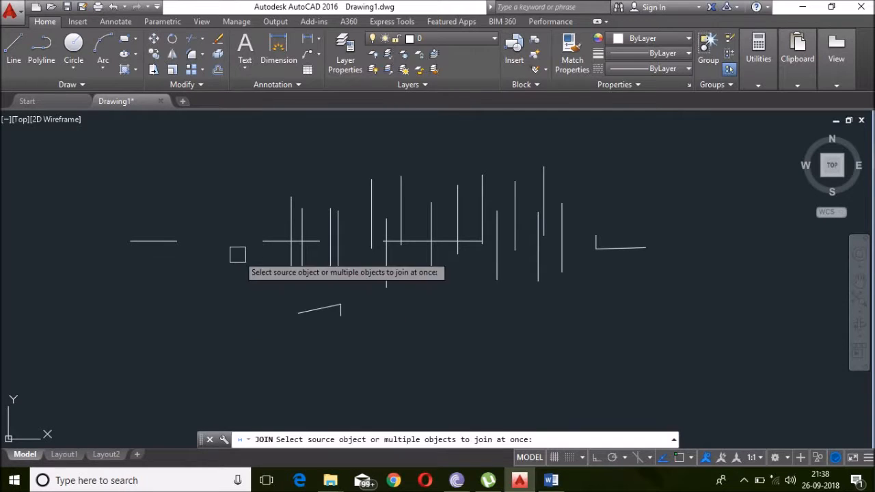
click(161, 244)
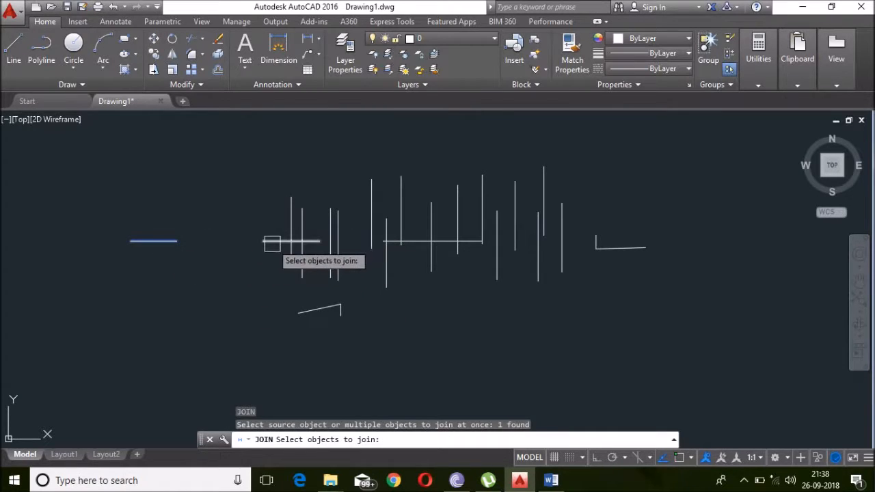
key(Return)
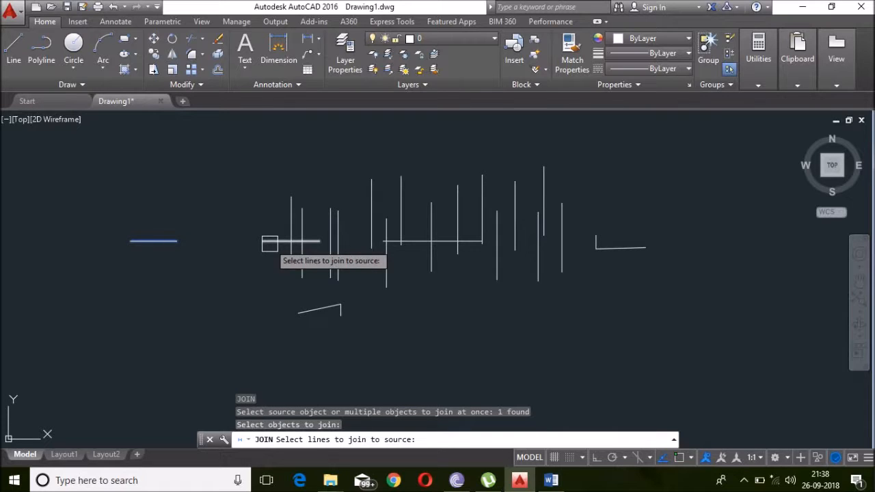
click(269, 243)
key(Return)
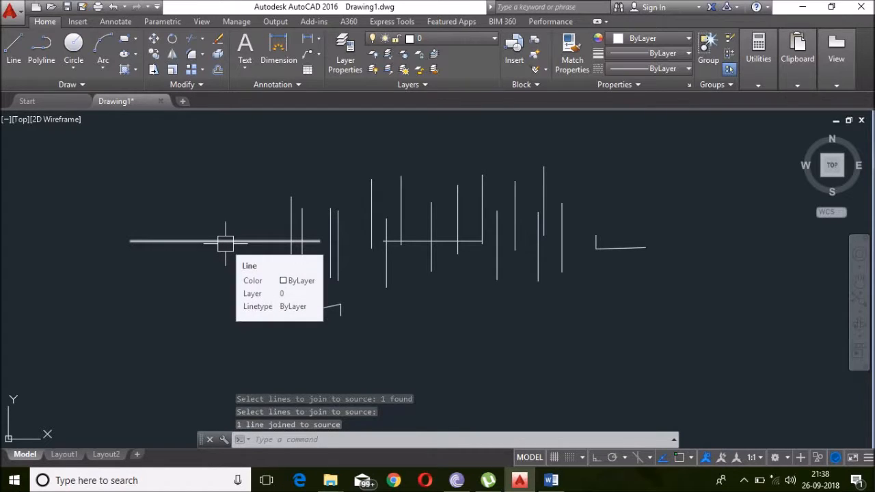
Join the long left horizontal line to the remaining horizontal segment that ends at the tall vertical line
text(j)
key(Return)
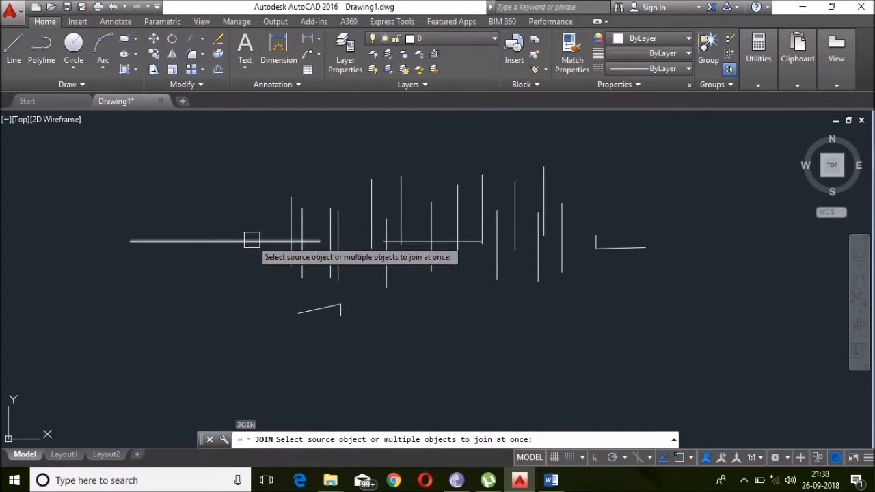
click(250, 240)
key(Return)
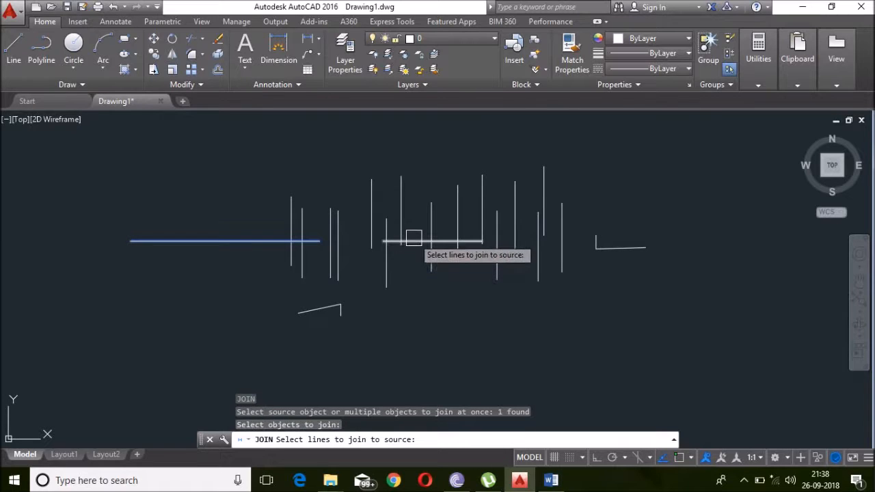
click(413, 240)
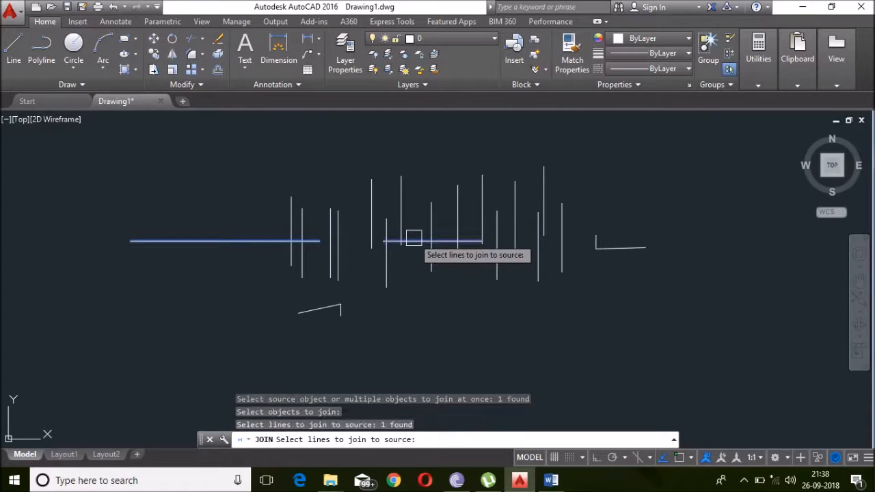
key(Return)
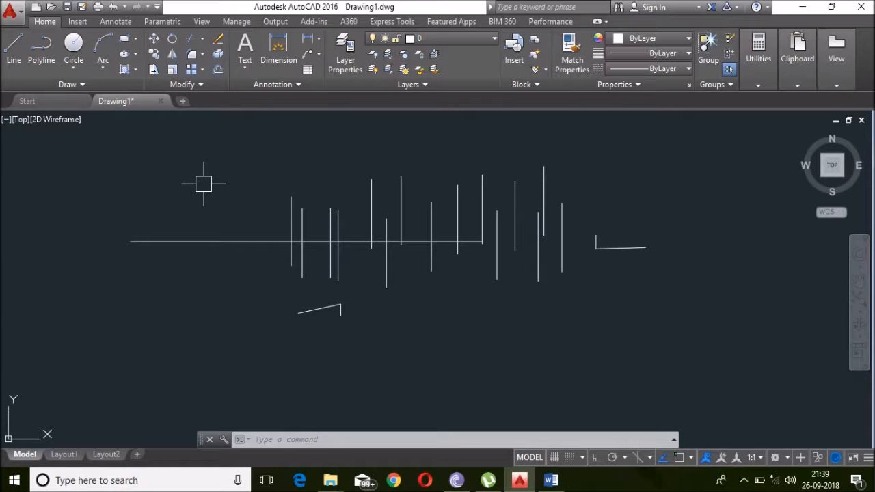
Check the Object Snap entry in the Word command list, then return to AutoCAD and enable all object snap modes
click(549, 483)
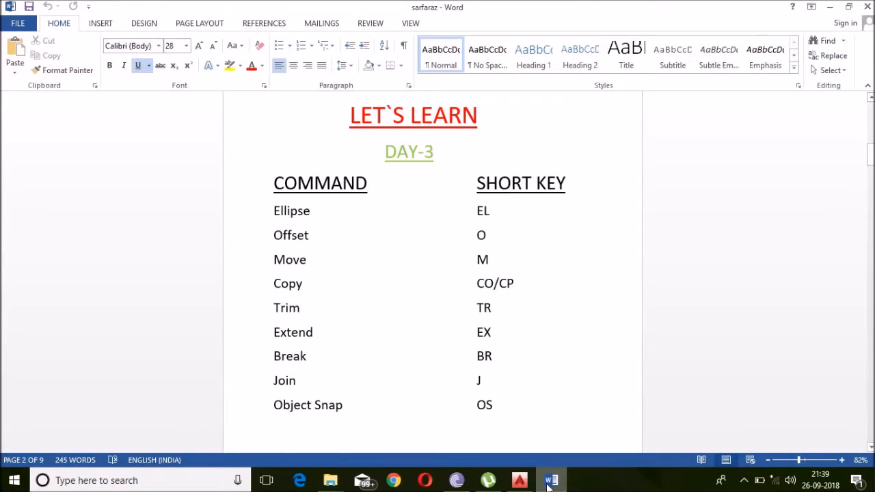
click(551, 482)
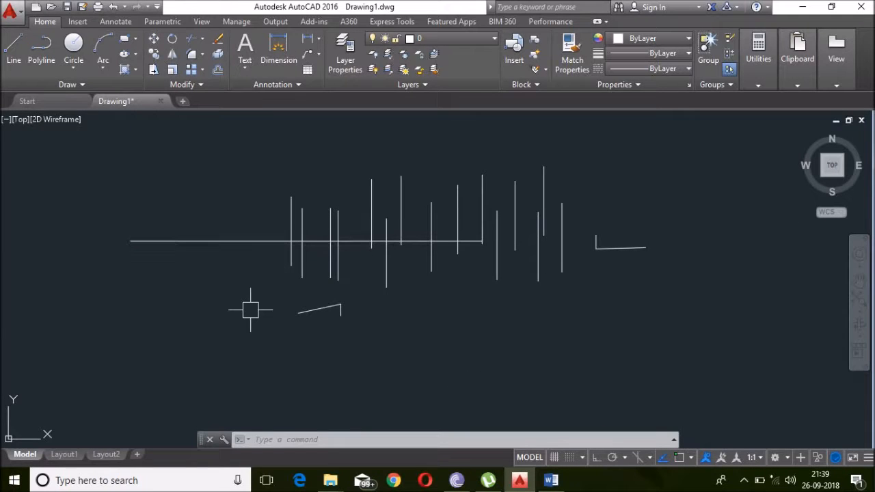
text(os)
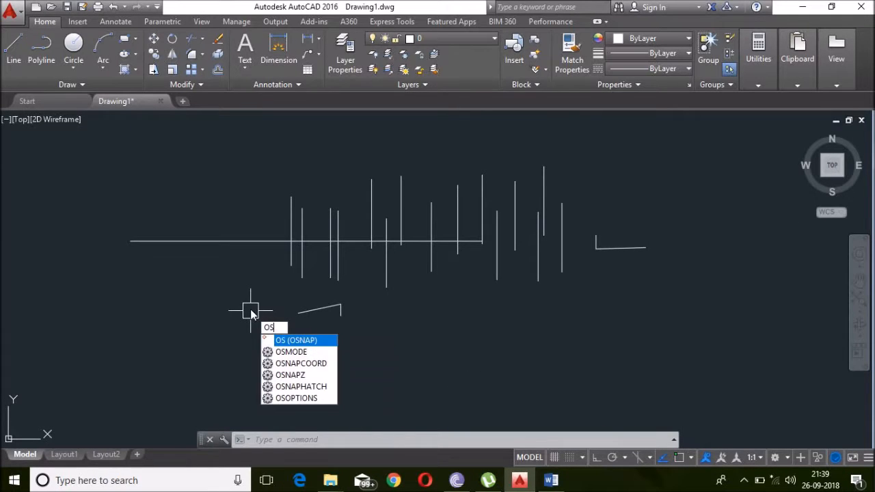
key(Return)
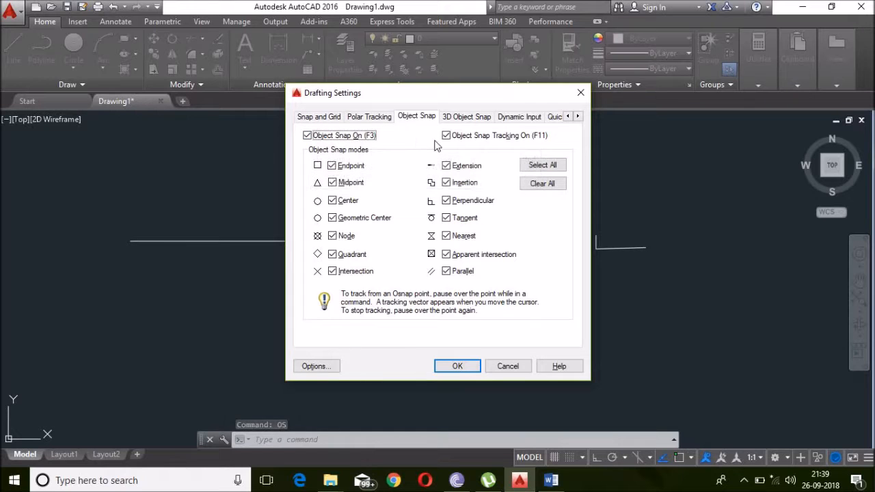
click(541, 165)
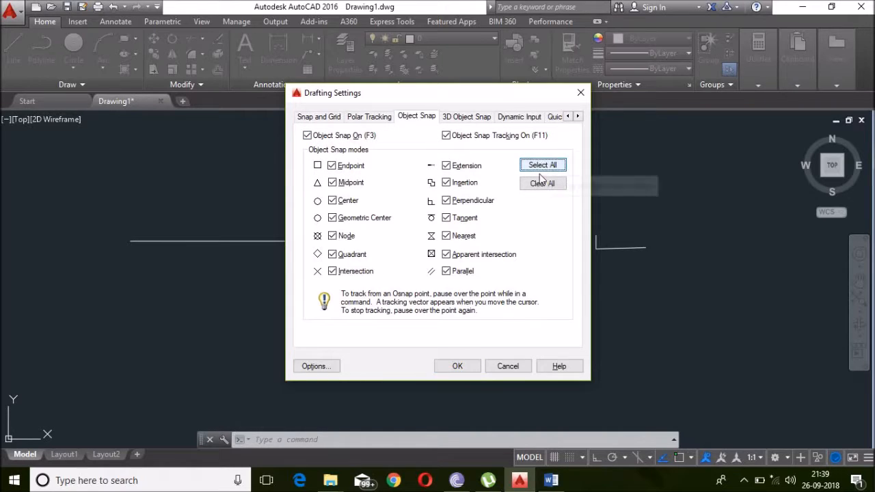
click(456, 367)
Start the Line command and switch on Ortho mode before choosing the first point
text(l)
key(Return)
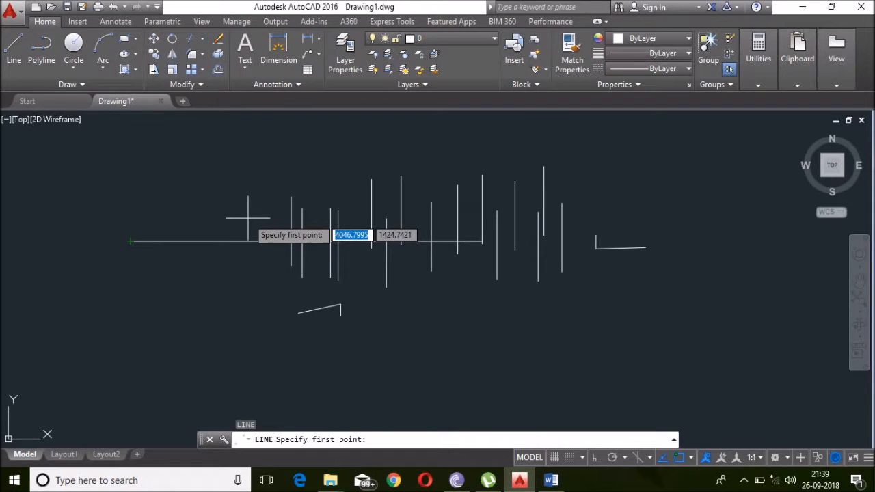
key(F8)
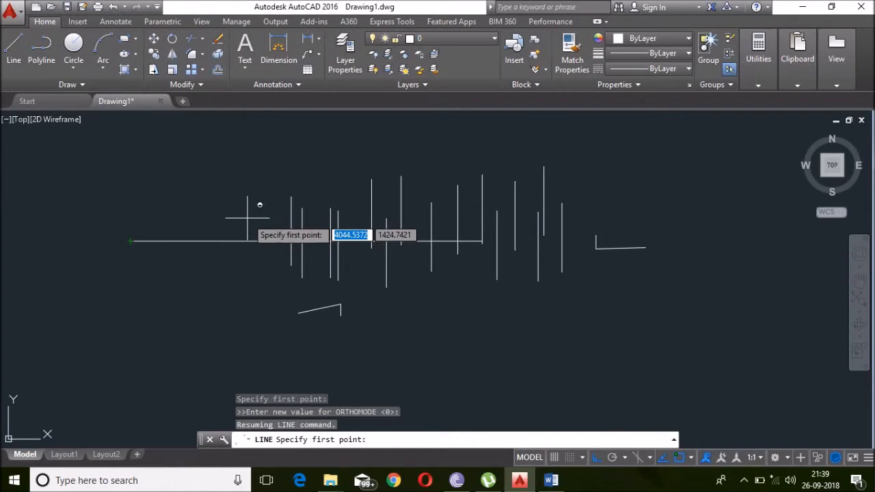